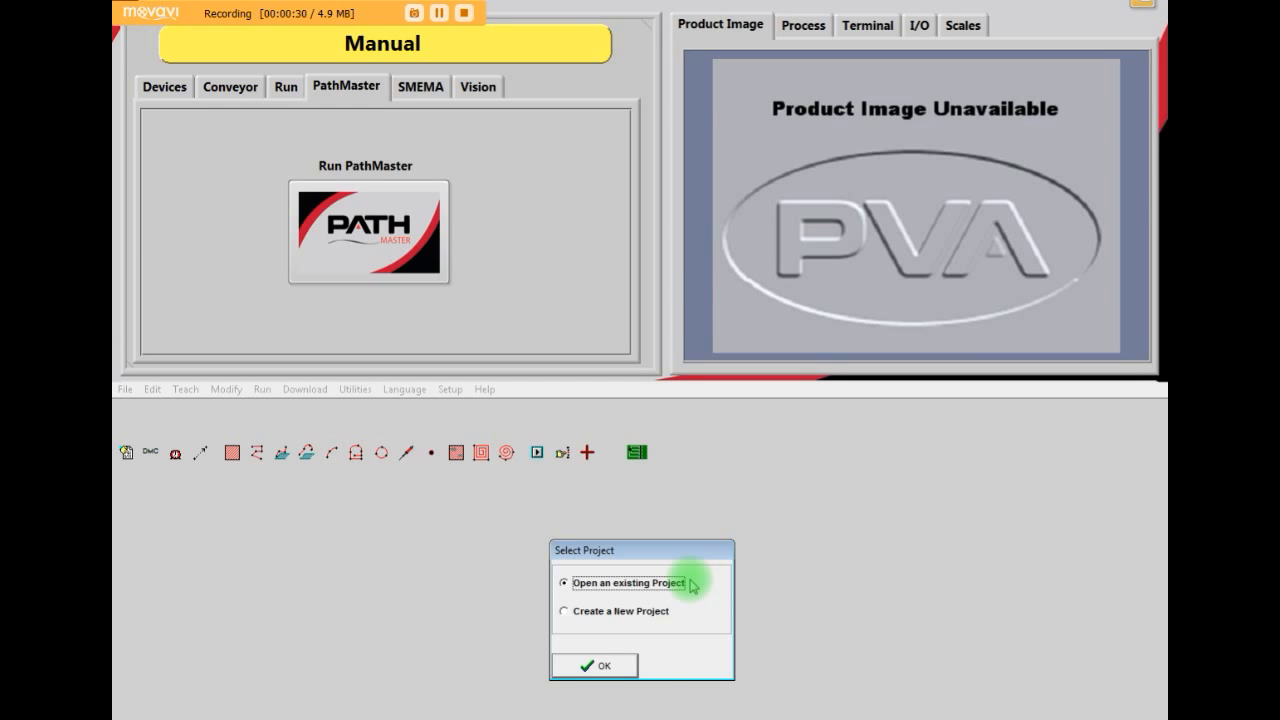
- Open the existing project PART_MNGR
{"action": "left_click", "coordinate": [605, 665]}
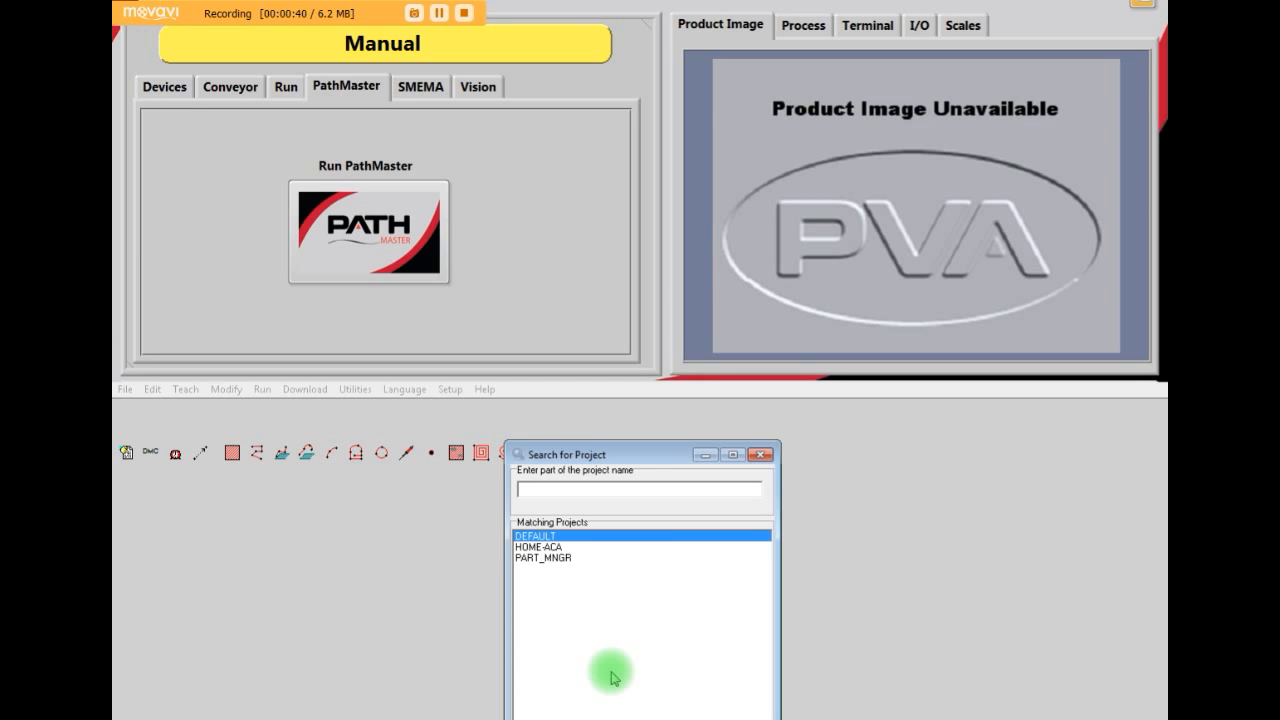
{"action": "left_click", "coordinate": [622, 557]}
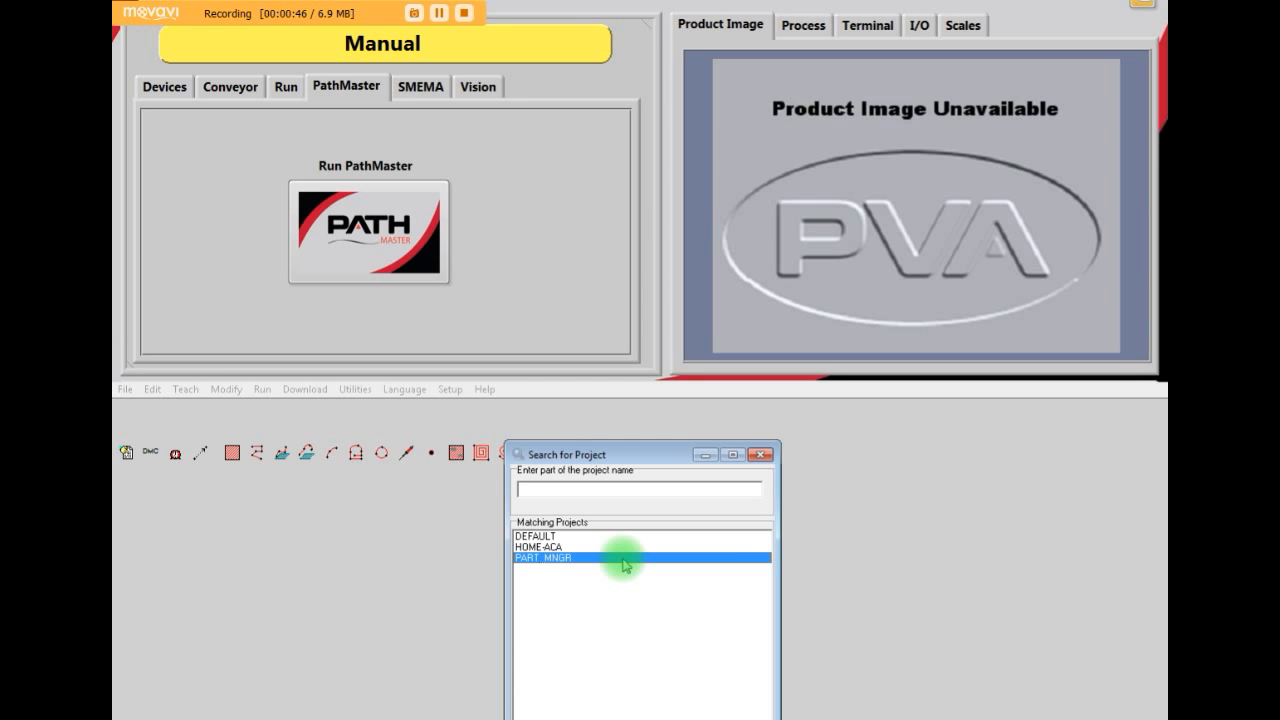
{"action": "double_click", "coordinate": [622, 558]}
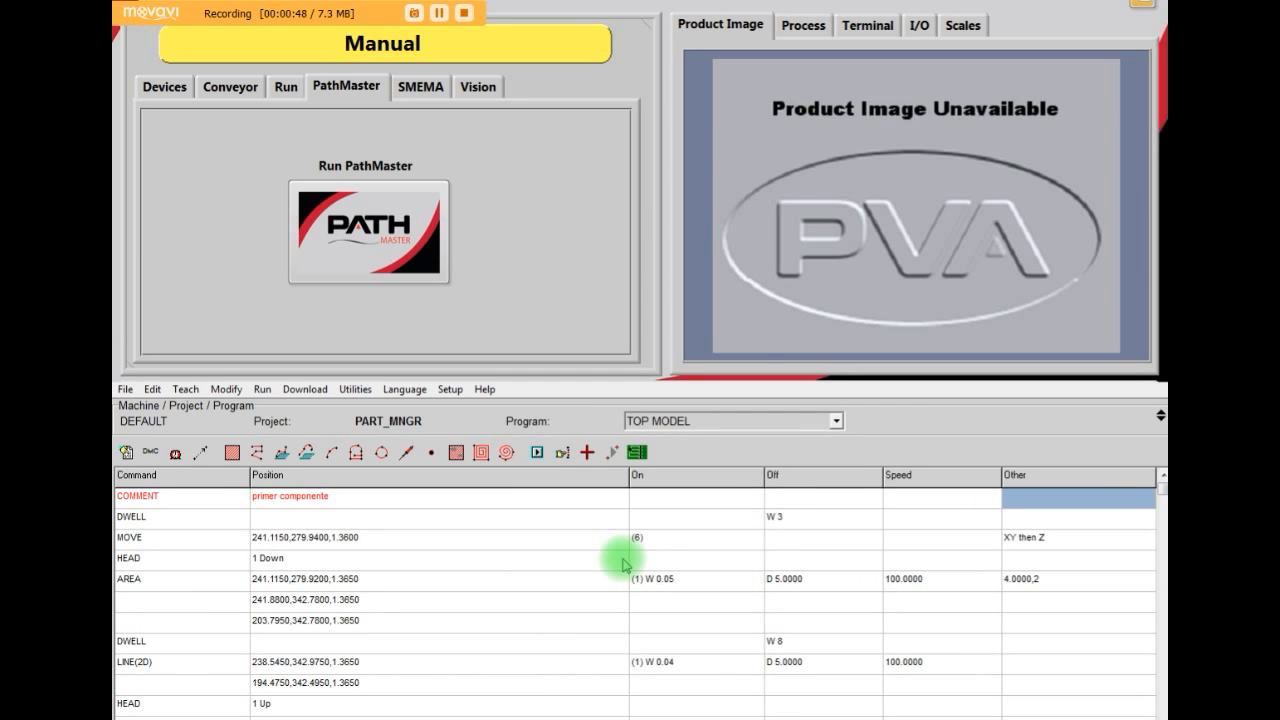
- Look over the project's program list and save the TOP MODEL program for Part Manager
{"action": "left_click", "coordinate": [836, 421]}
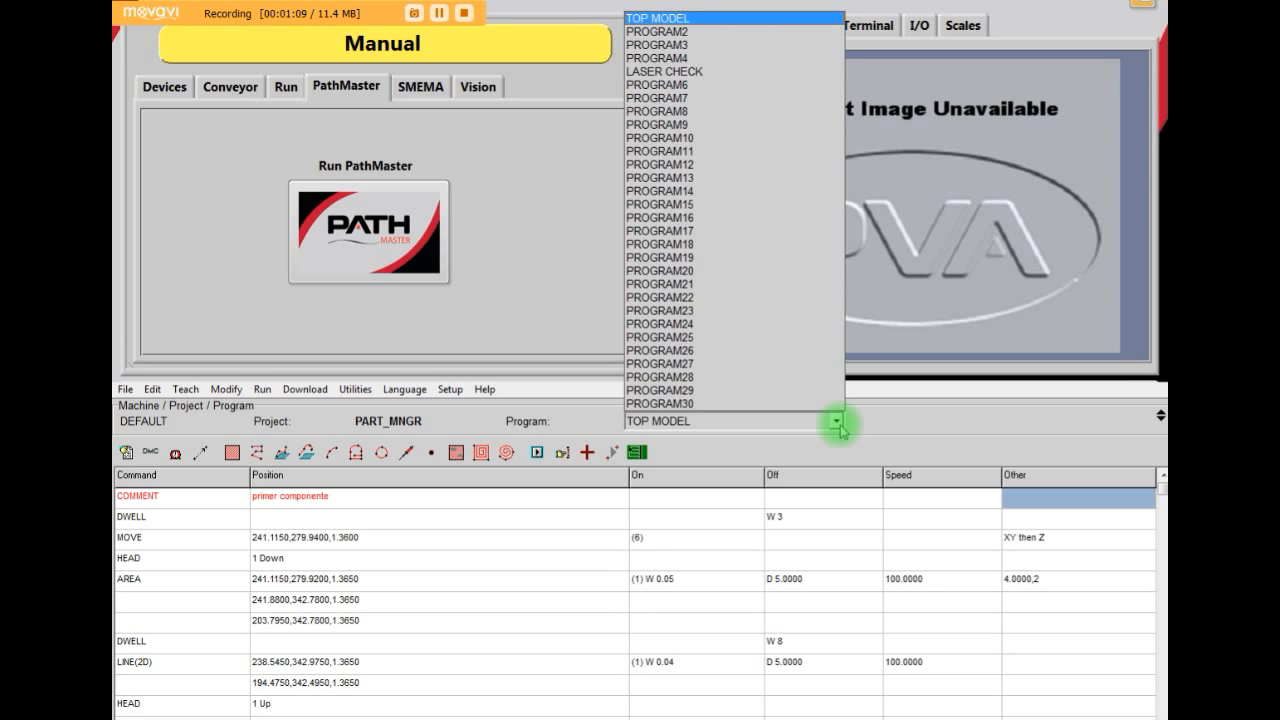
{"action": "left_click", "coordinate": [118, 391]}
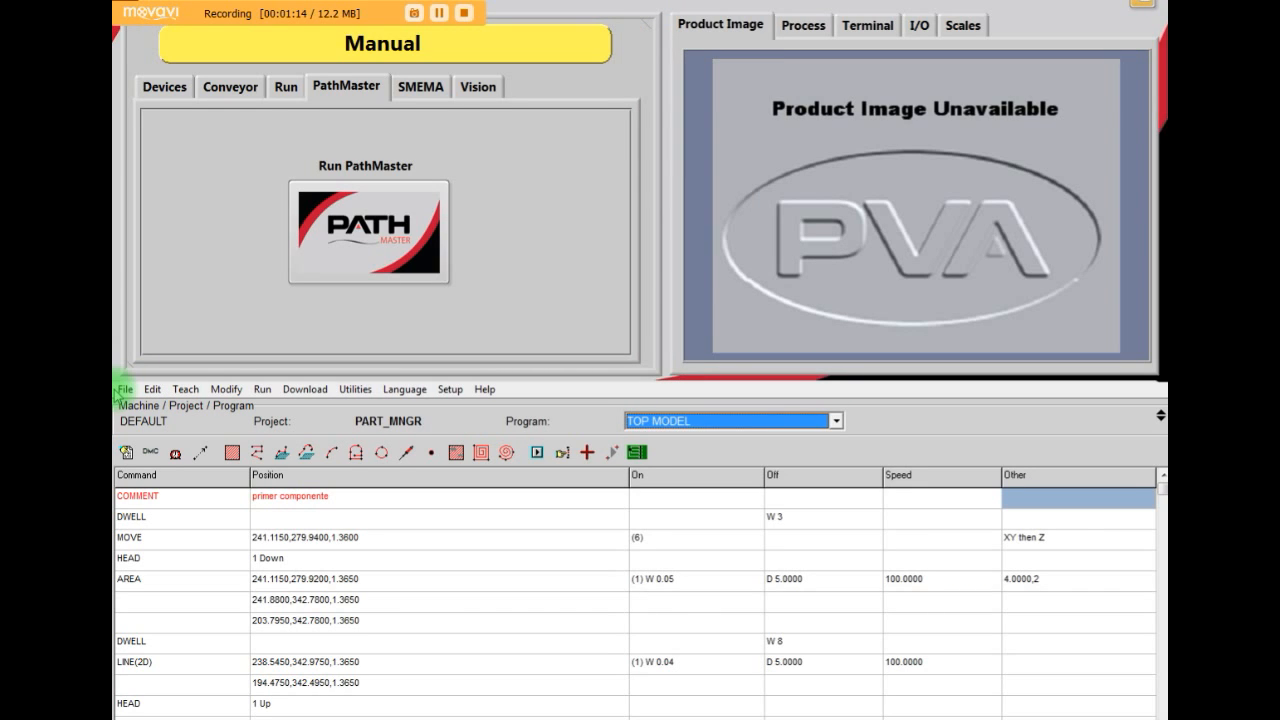
{"action": "left_click", "coordinate": [121, 392]}
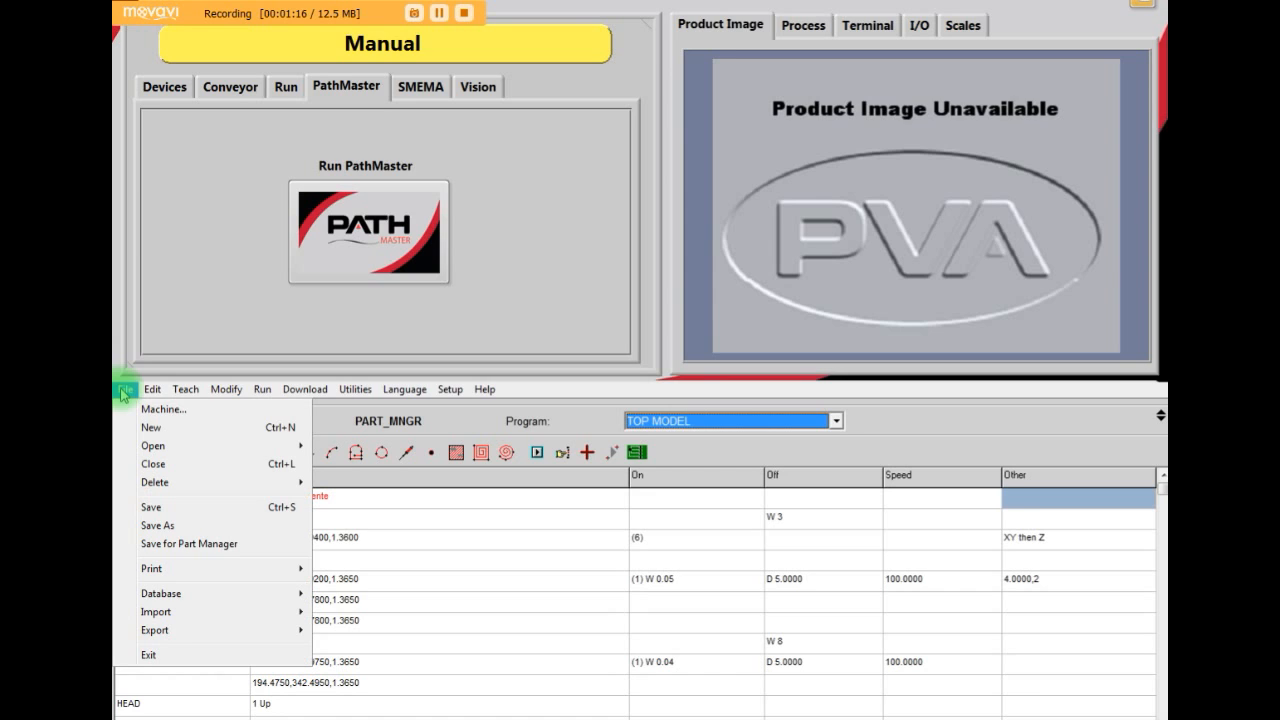
{"action": "left_click", "coordinate": [251, 543]}
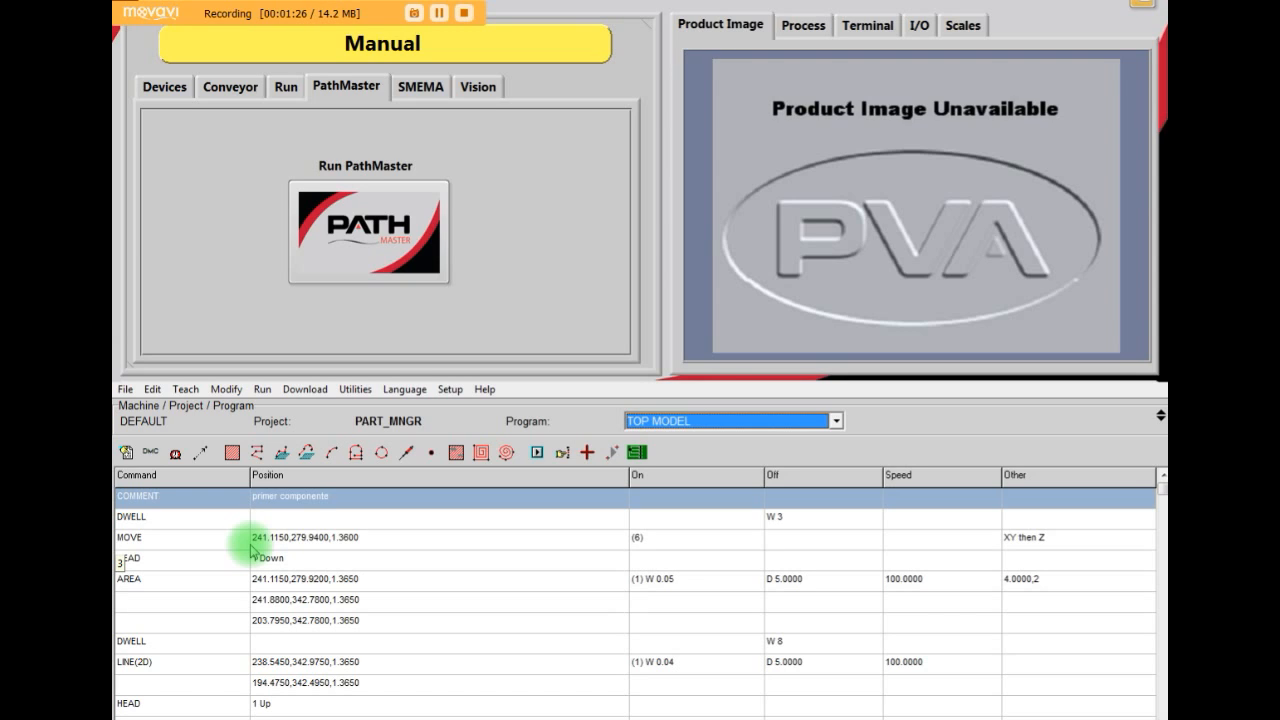
- Exit PathMaster and switch the machine from Manual mode to Cycle Stop
{"action": "left_click", "coordinate": [125, 389]}
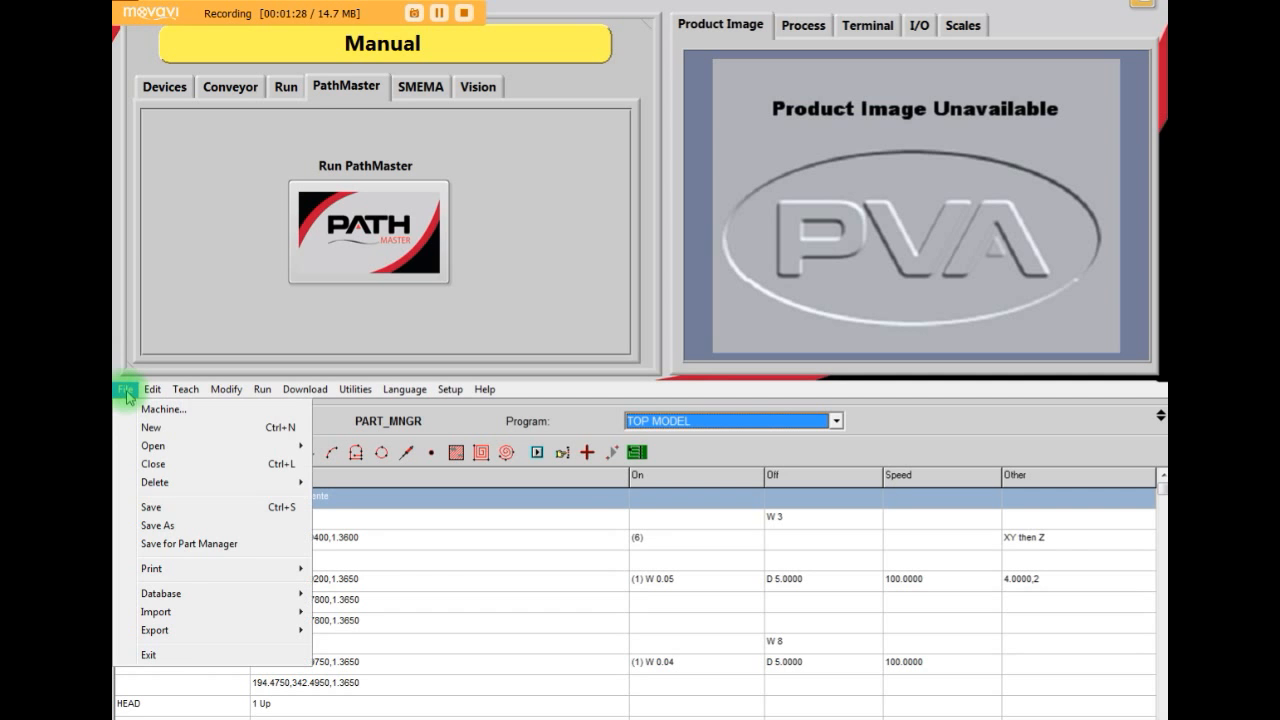
{"action": "left_click", "coordinate": [178, 653]}
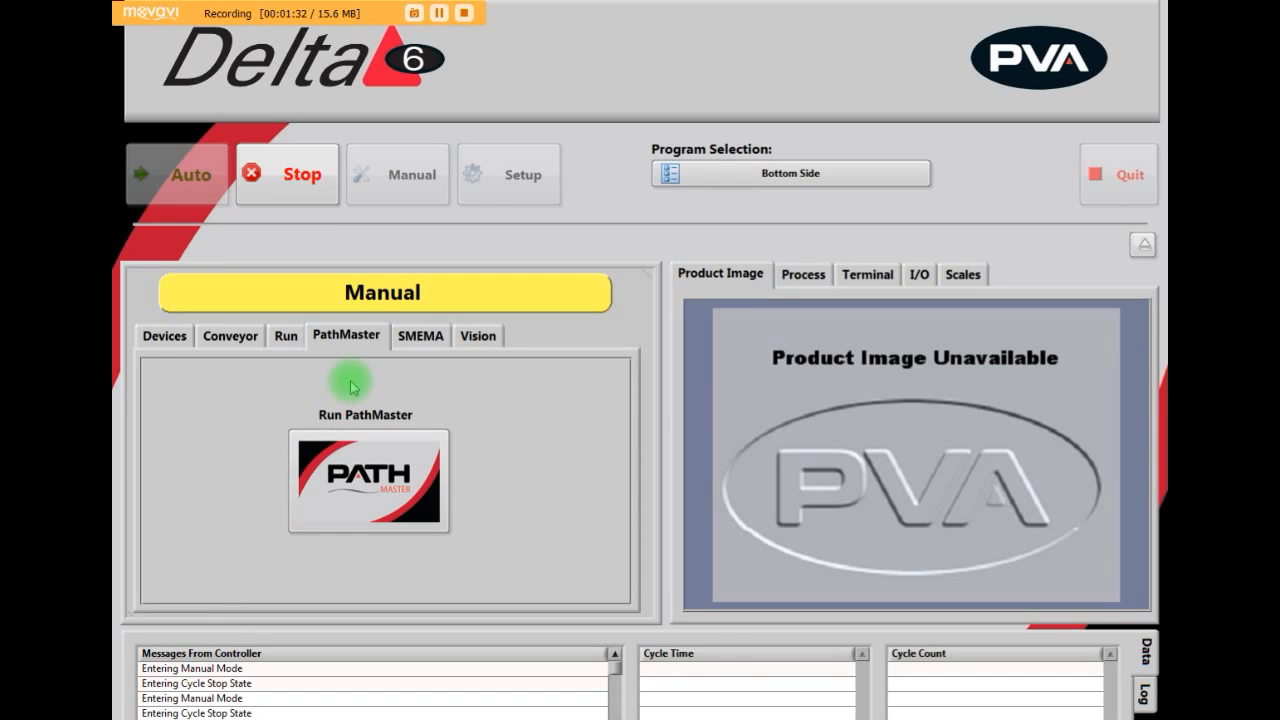
{"action": "left_click", "coordinate": [279, 194]}
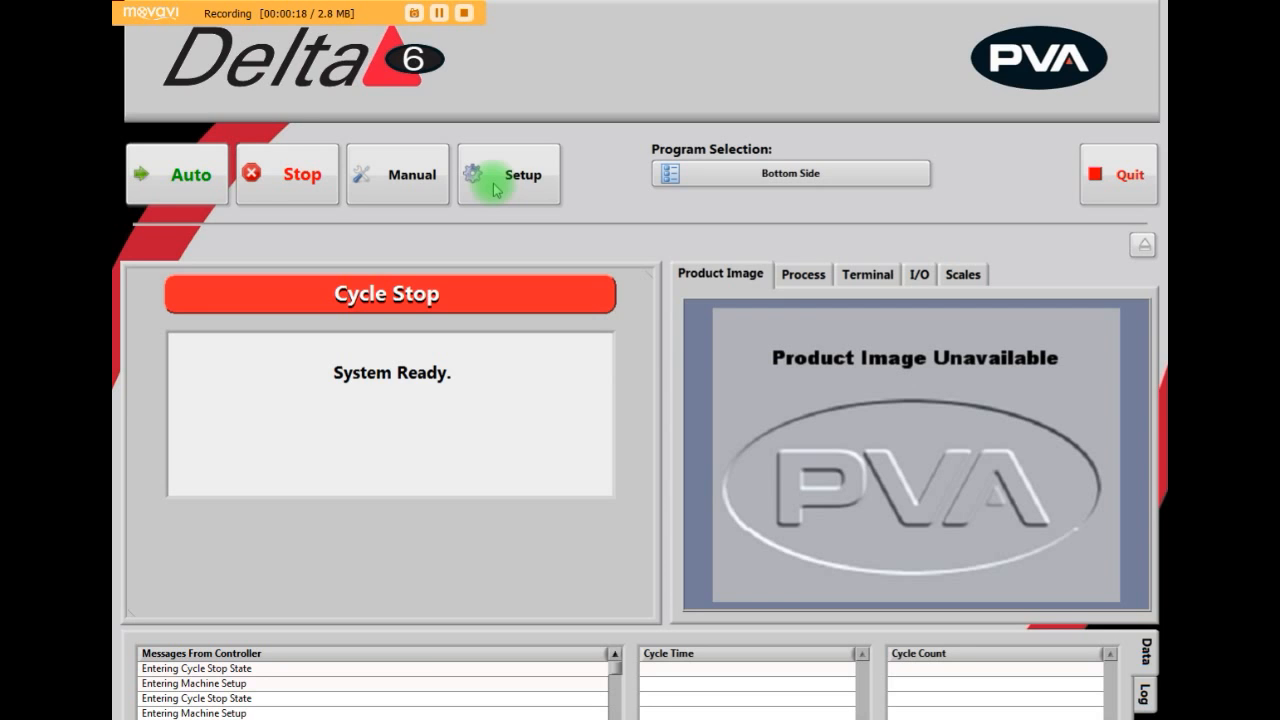
- Put the machine into Setup mode and open the Recipe Manager
{"action": "left_click", "coordinate": [494, 190]}
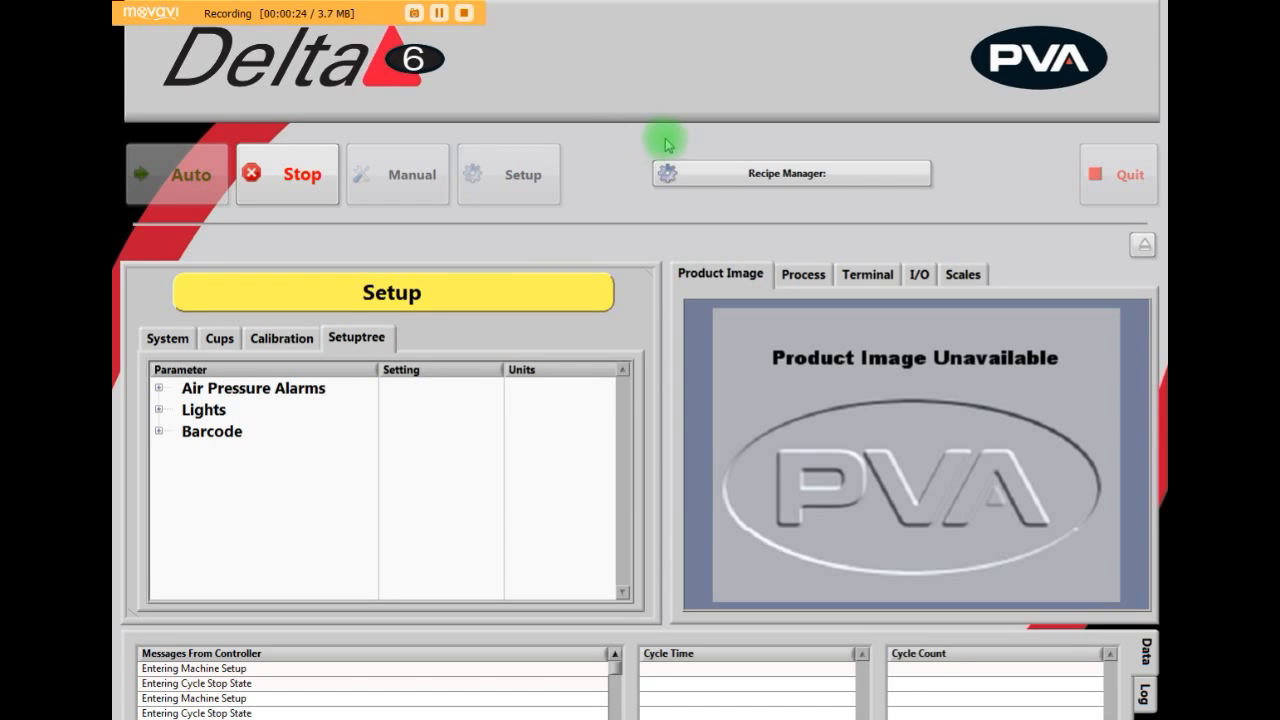
{"action": "left_click", "coordinate": [703, 174]}
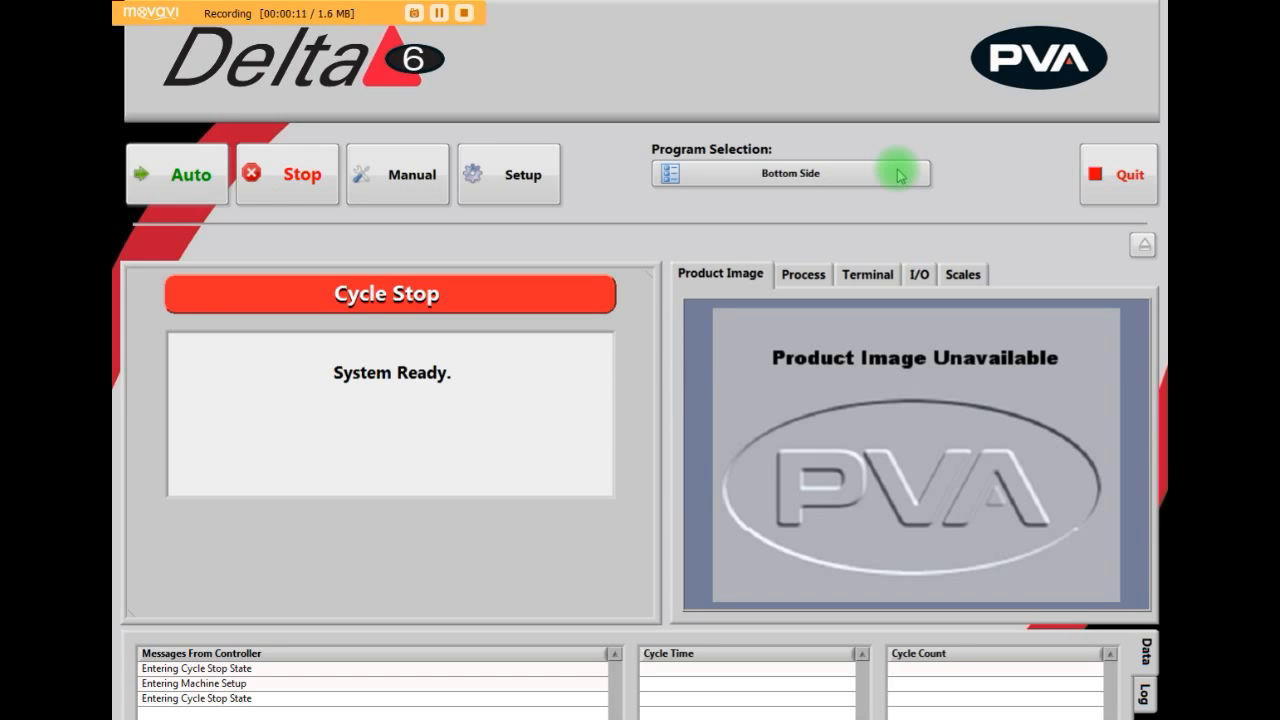
- Select the TOP Side part as the active program, show its properties and confirm the selection
{"action": "left_click", "coordinate": [899, 175]}
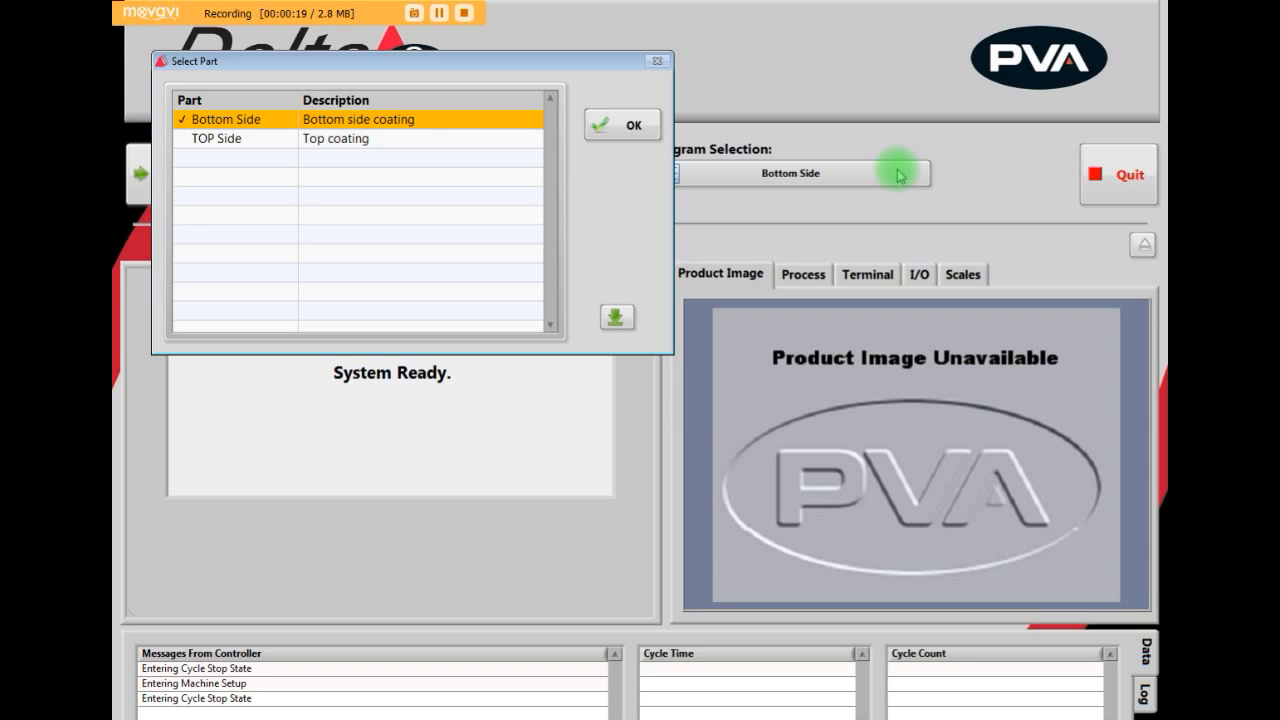
{"action": "left_click", "coordinate": [461, 141]}
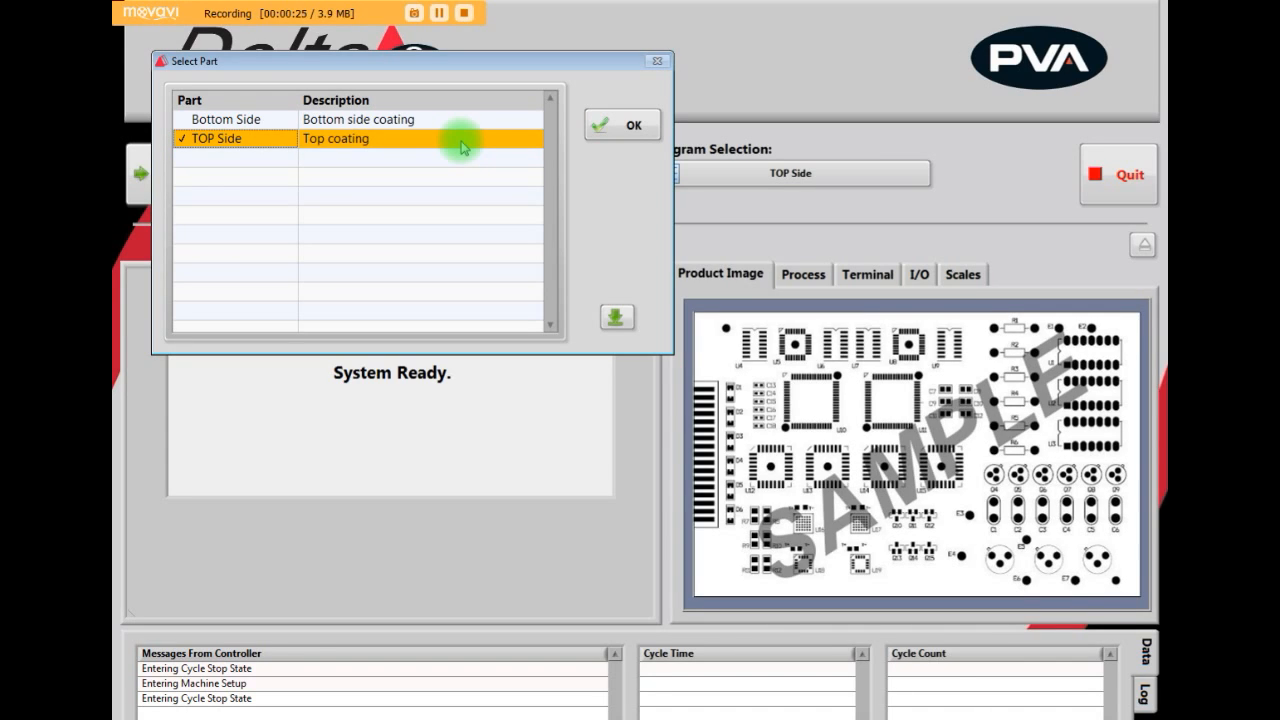
{"action": "left_click", "coordinate": [613, 318]}
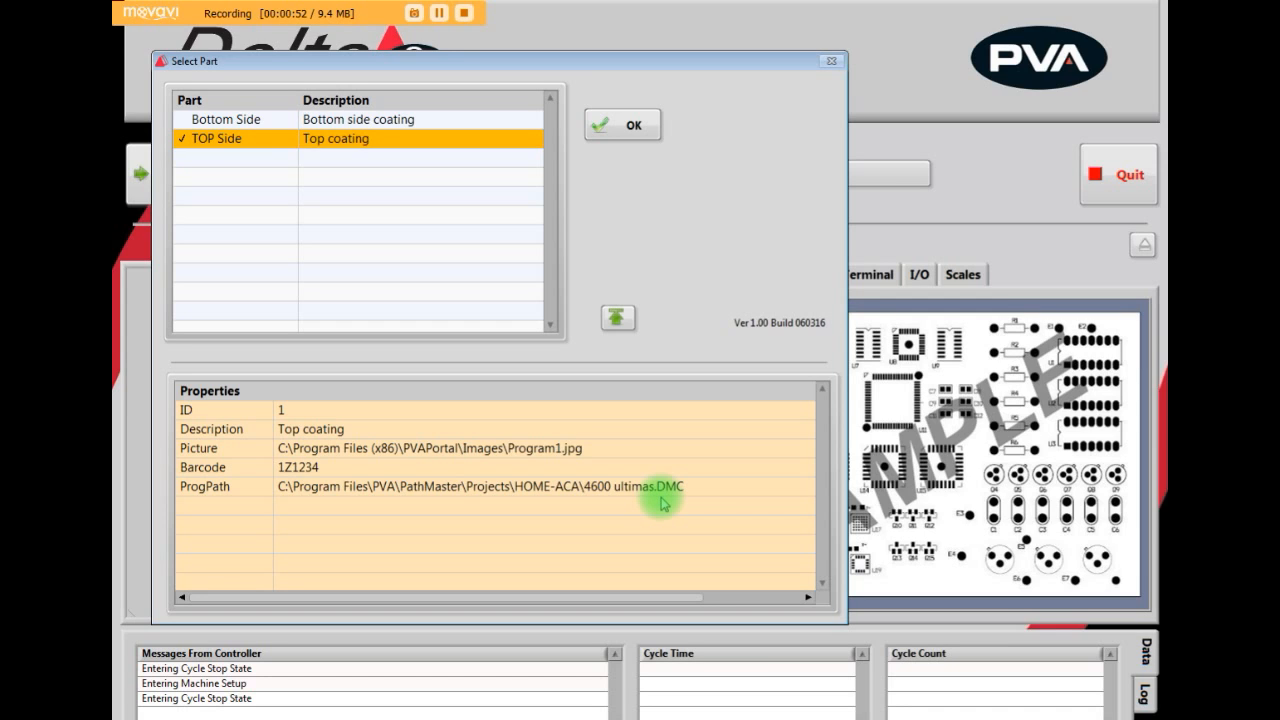
{"action": "left_click", "coordinate": [624, 126]}
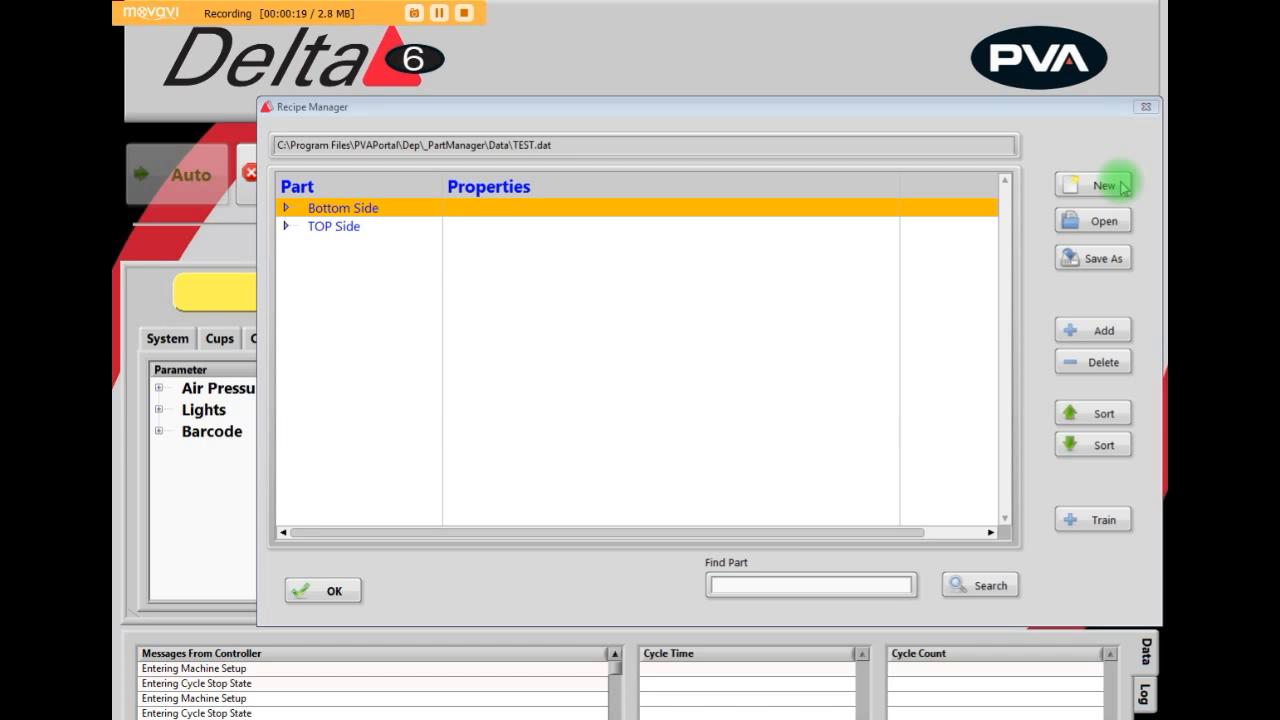
- Create a new recipe file named Video in the Recipe Manager's Data folder
{"action": "left_click", "coordinate": [1123, 187]}
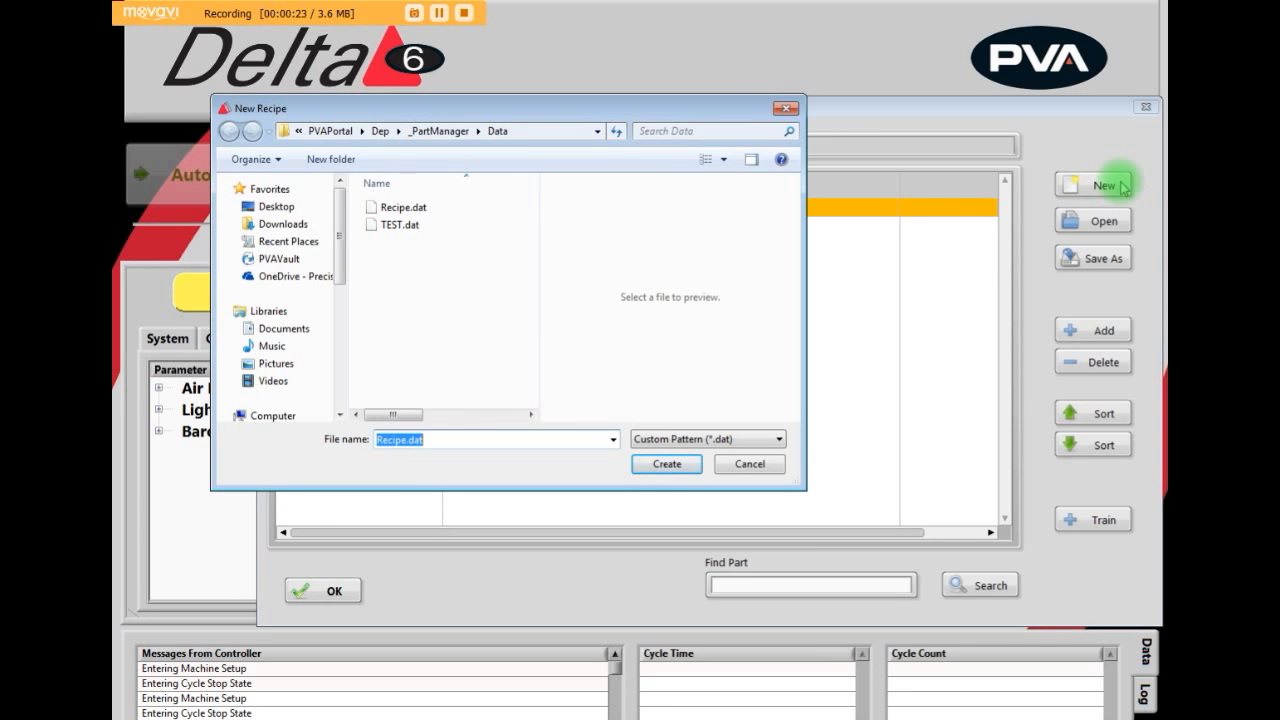
{"action": "key", "text": "BackSpace"}
{"action": "type", "text": "Video"}
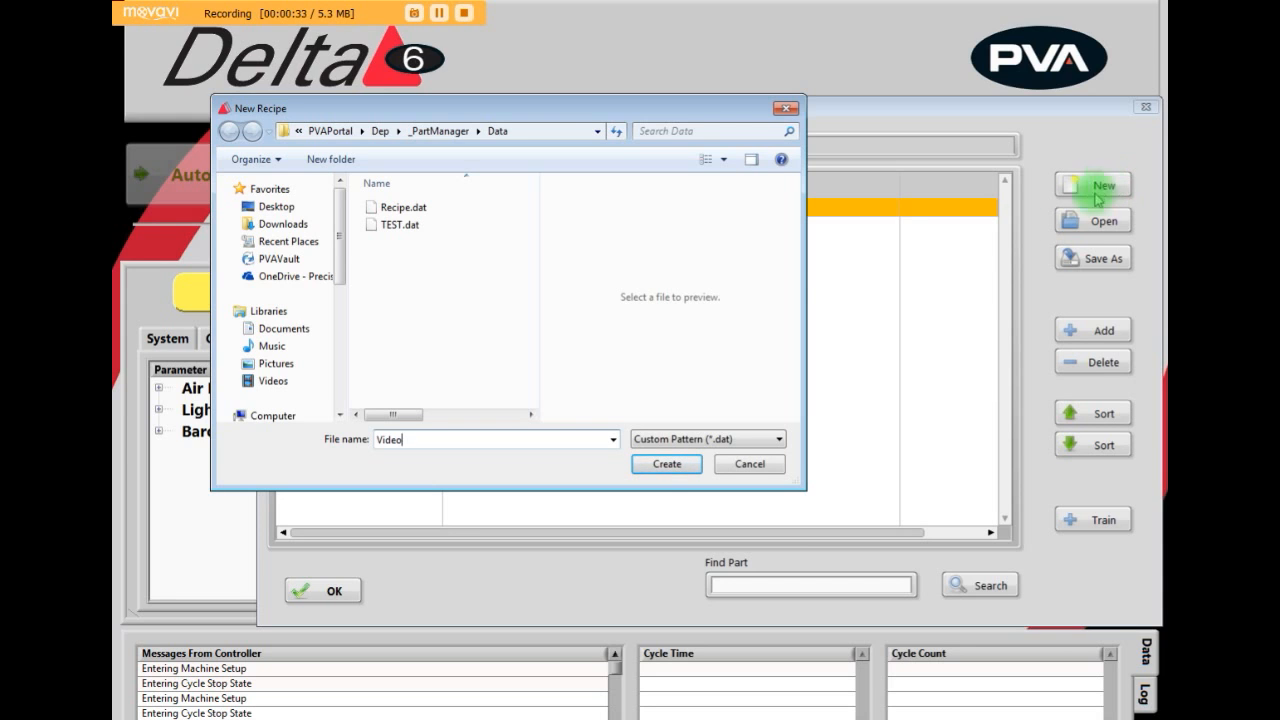
{"action": "left_click", "coordinate": [666, 463]}
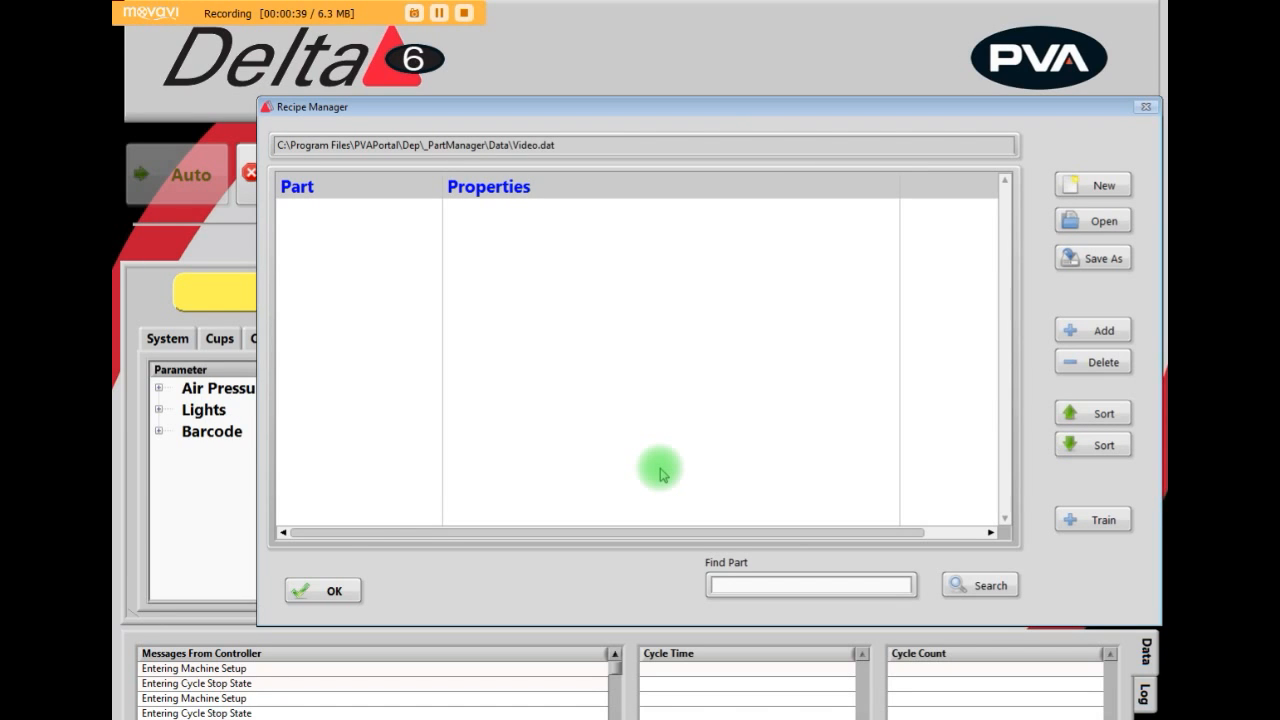
- Open the recipe file TEST.dat in the Recipe Manager
{"action": "left_click", "coordinate": [1117, 226]}
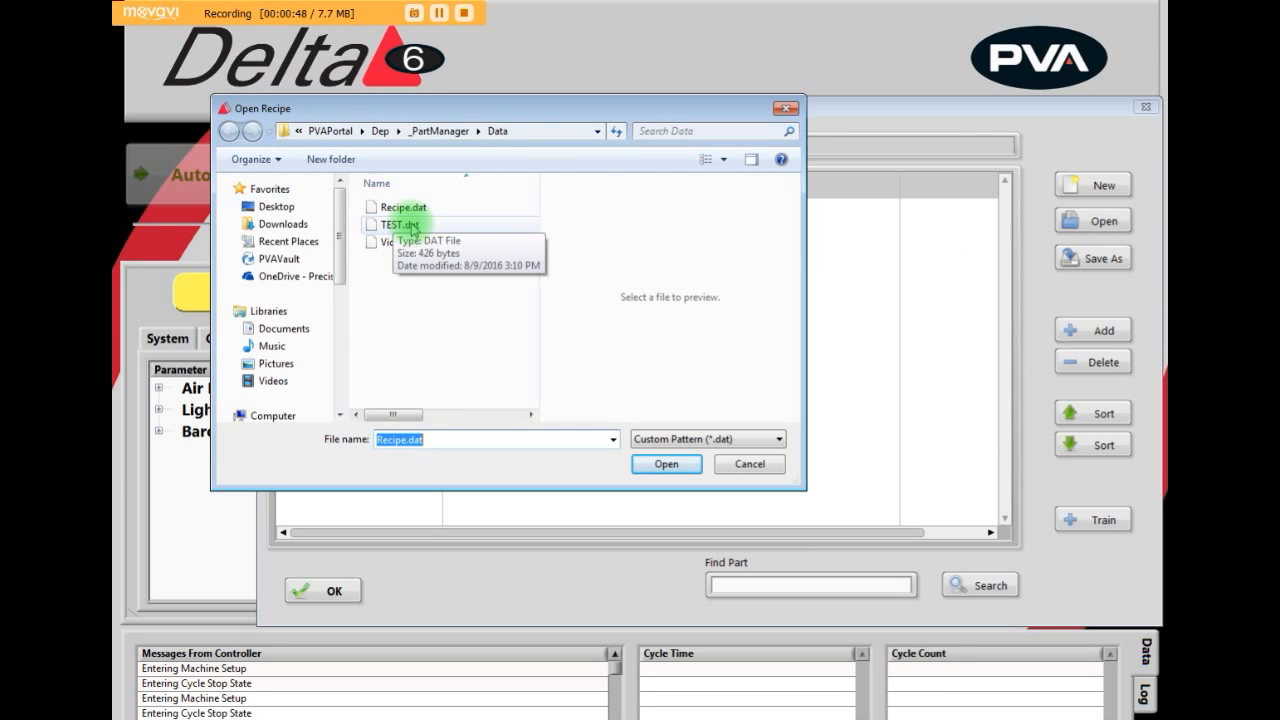
{"action": "left_click", "coordinate": [400, 225]}
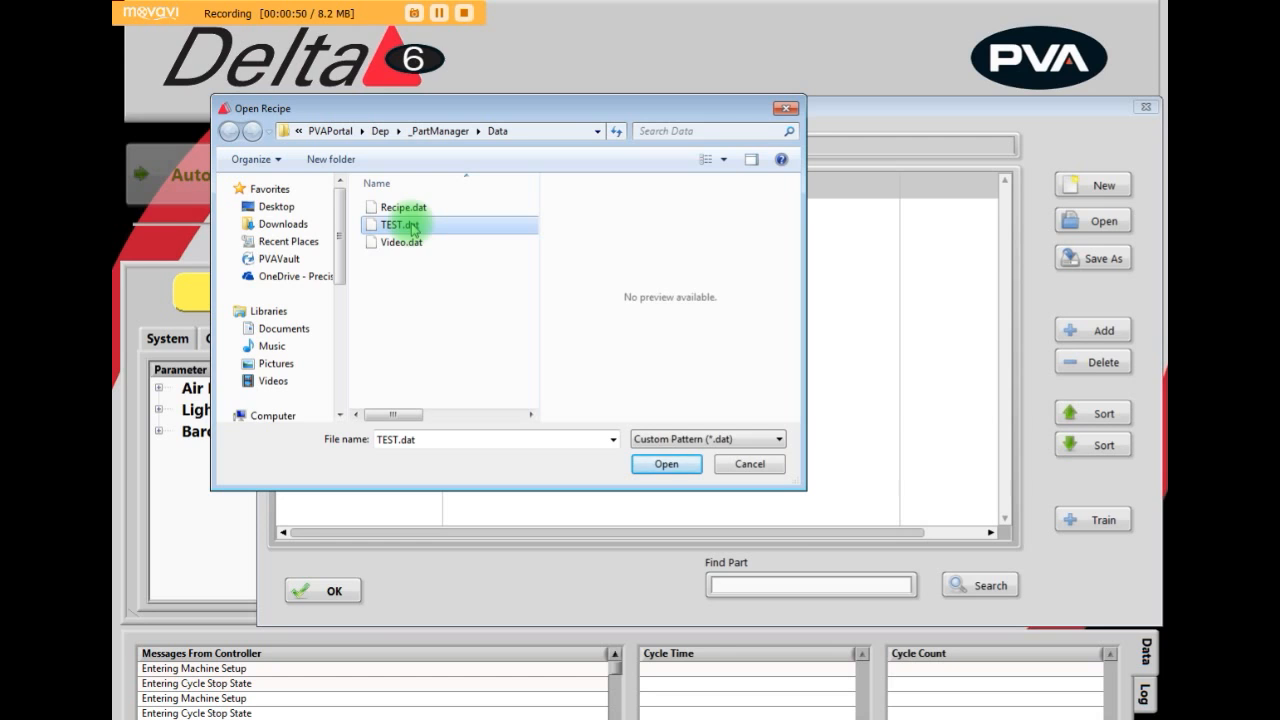
{"action": "left_click", "coordinate": [650, 465]}
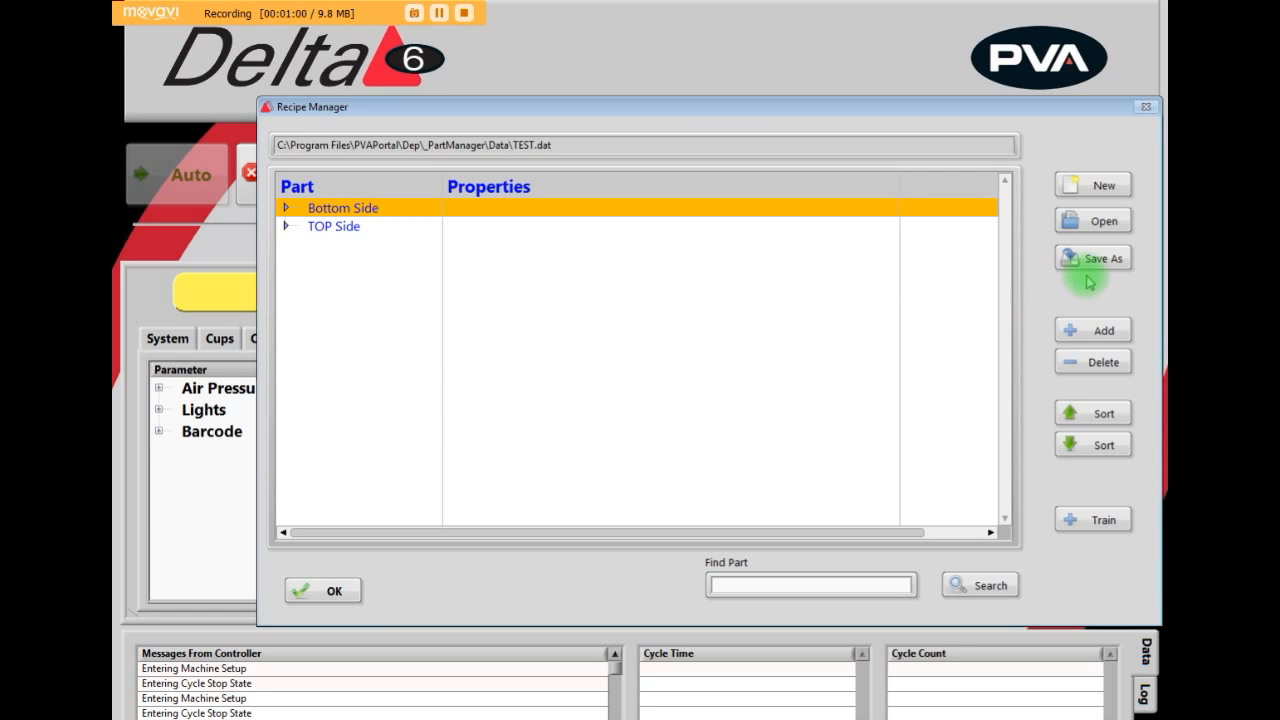
- Bring up the option to save the recipe under another name, cancel it and close the Recipe Manager
{"action": "left_click", "coordinate": [1115, 264]}
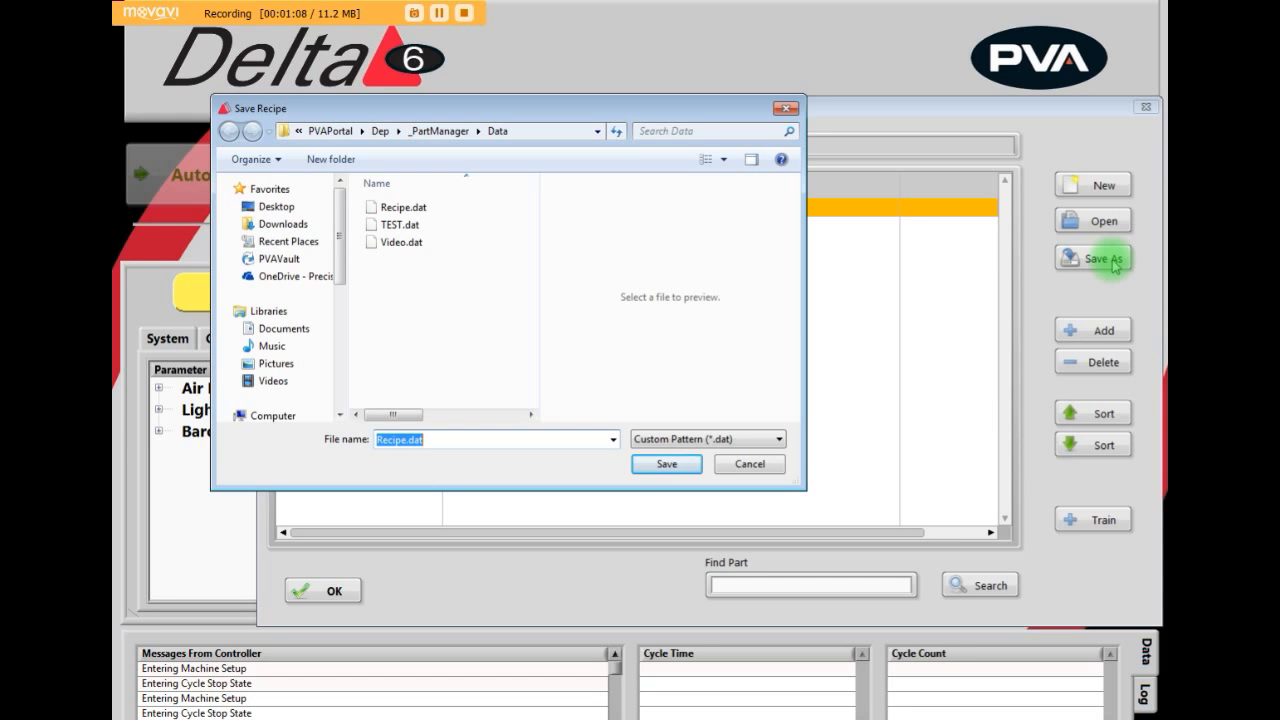
{"action": "left_click", "coordinate": [758, 470]}
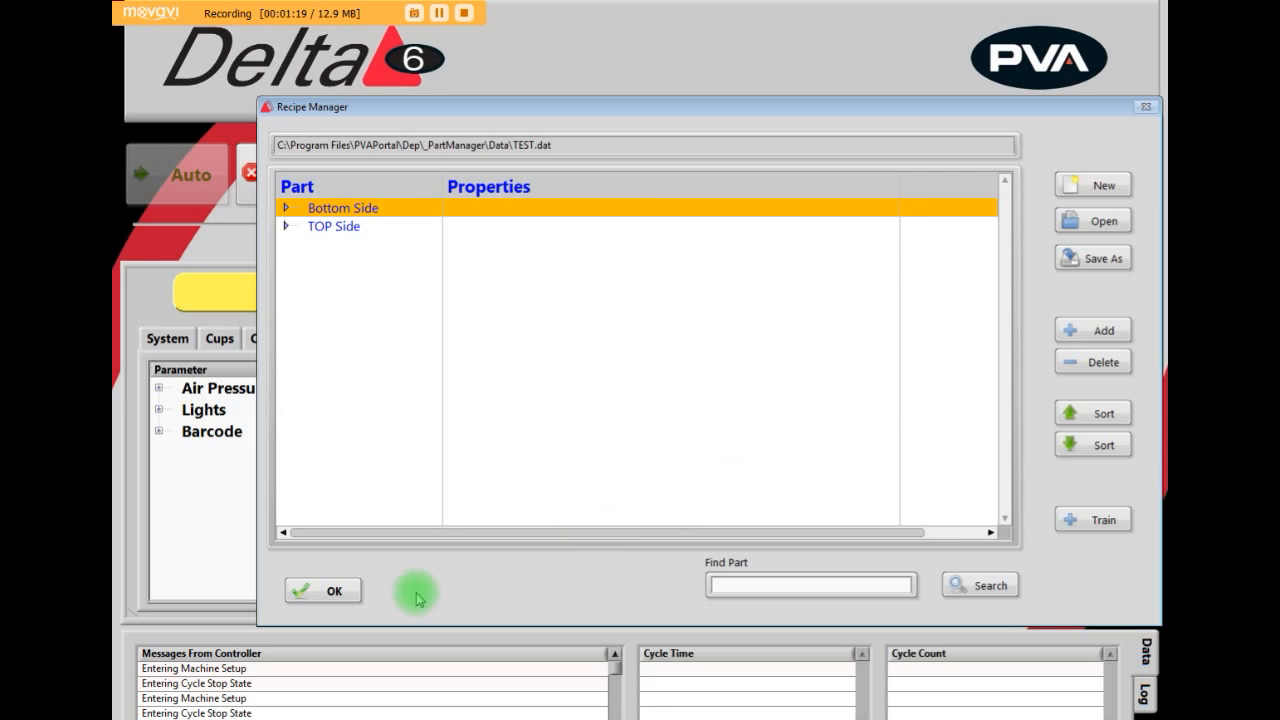
{"action": "left_click", "coordinate": [330, 590]}
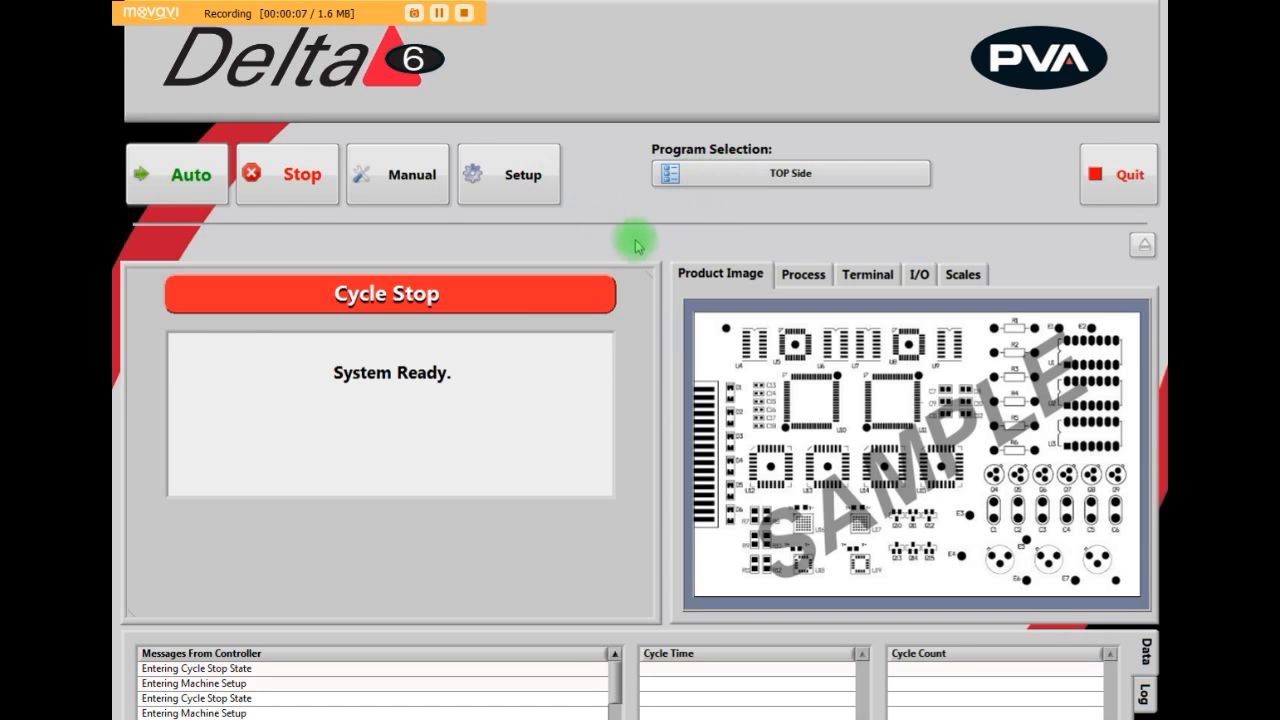
- Enter Setup mode, reopen the Recipe Manager and load the recipe file Video.dat
{"action": "left_click", "coordinate": [504, 180]}
{"action": "left_click", "coordinate": [843, 176]}
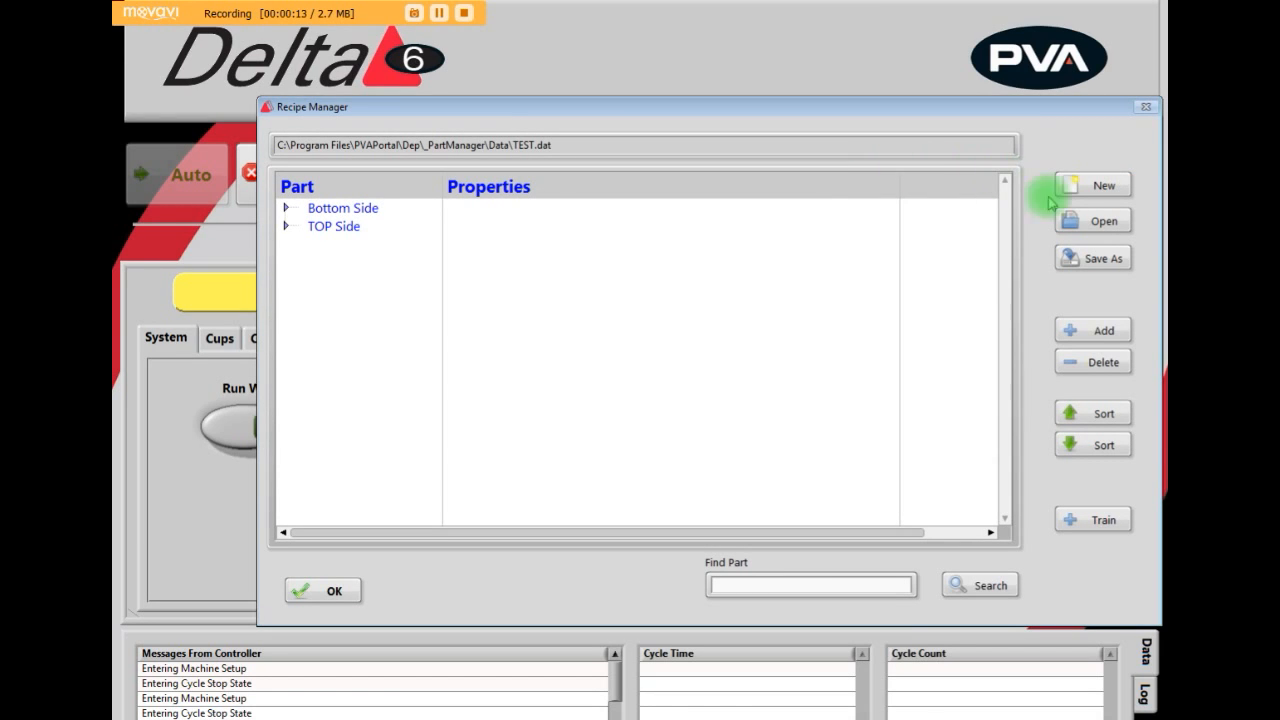
{"action": "left_click", "coordinate": [1080, 221]}
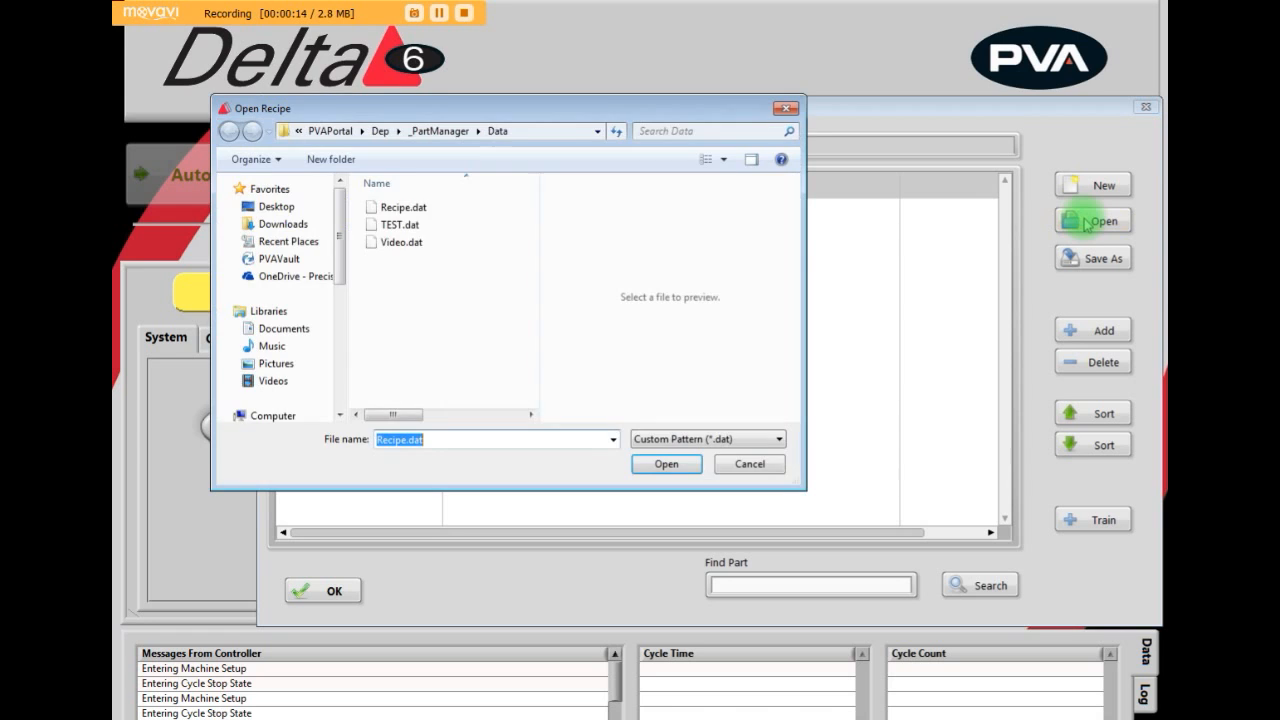
{"action": "left_click", "coordinate": [412, 242]}
{"action": "left_click", "coordinate": [665, 466]}
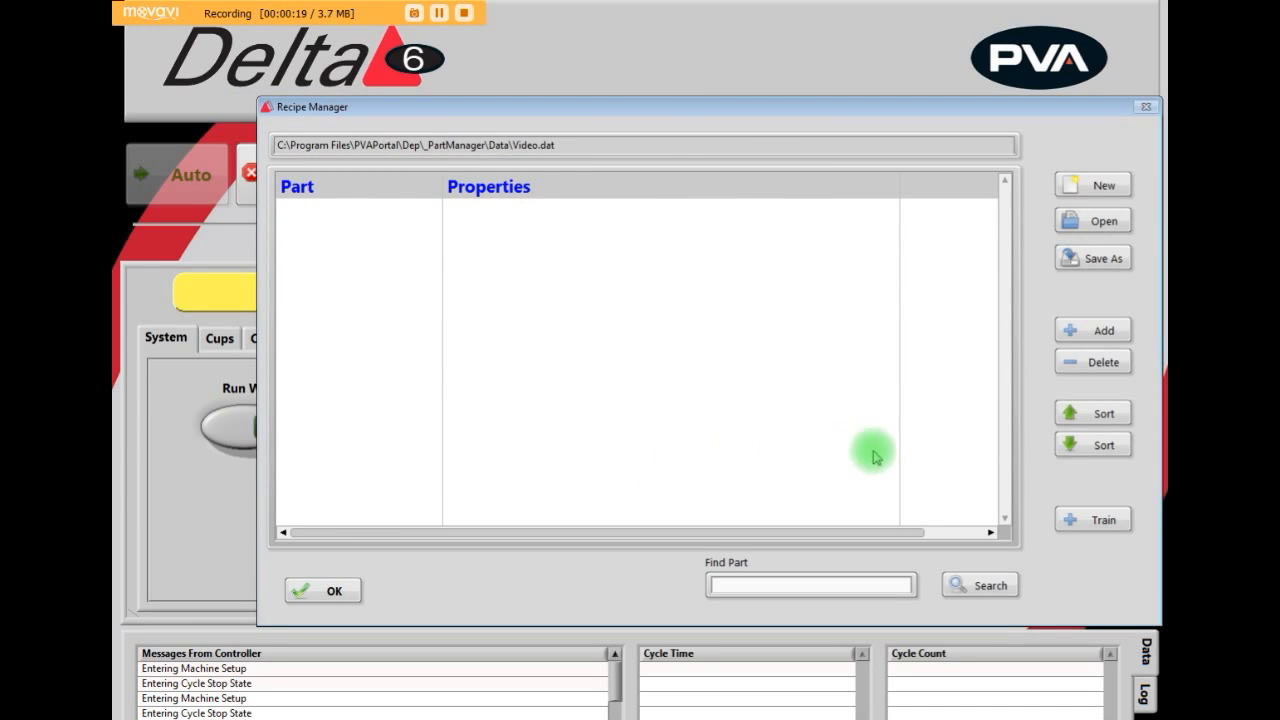
- Add a new part named TOP OF PCB to the Video.dat recipe
{"action": "left_click", "coordinate": [1095, 335]}
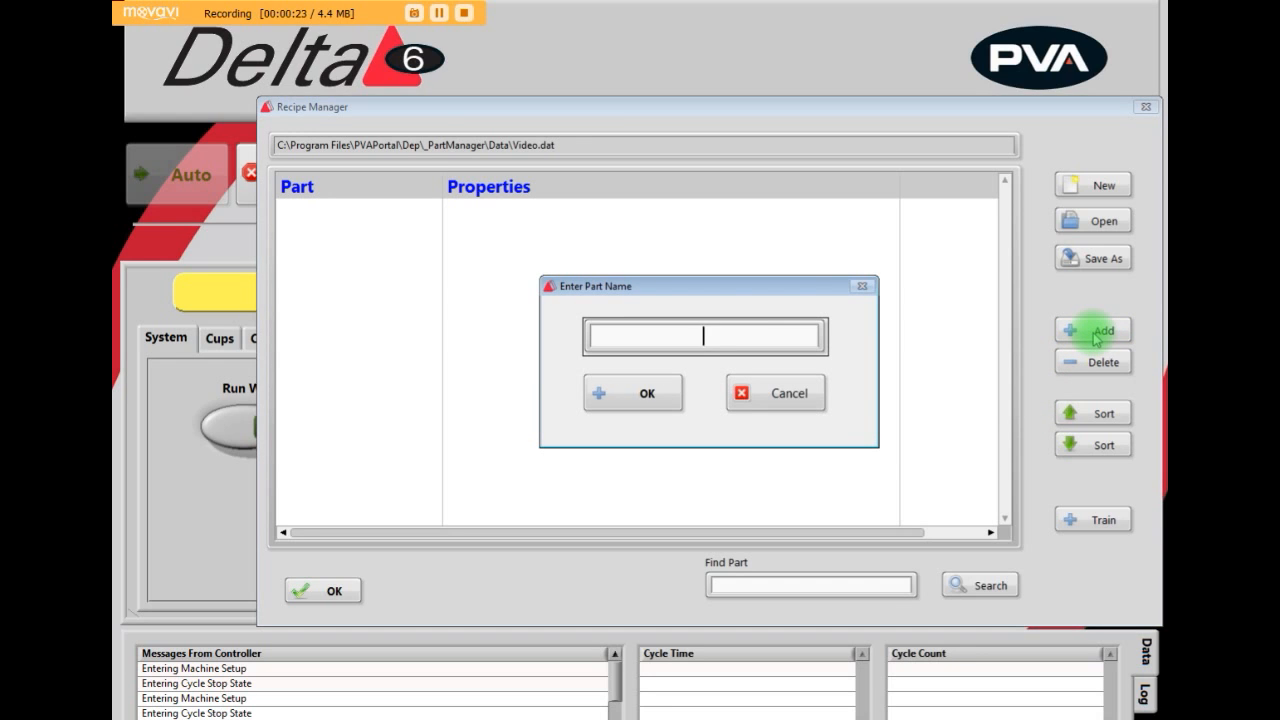
{"action": "type", "text": "TOP OF PCB"}
{"action": "left_click", "coordinate": [638, 396]}
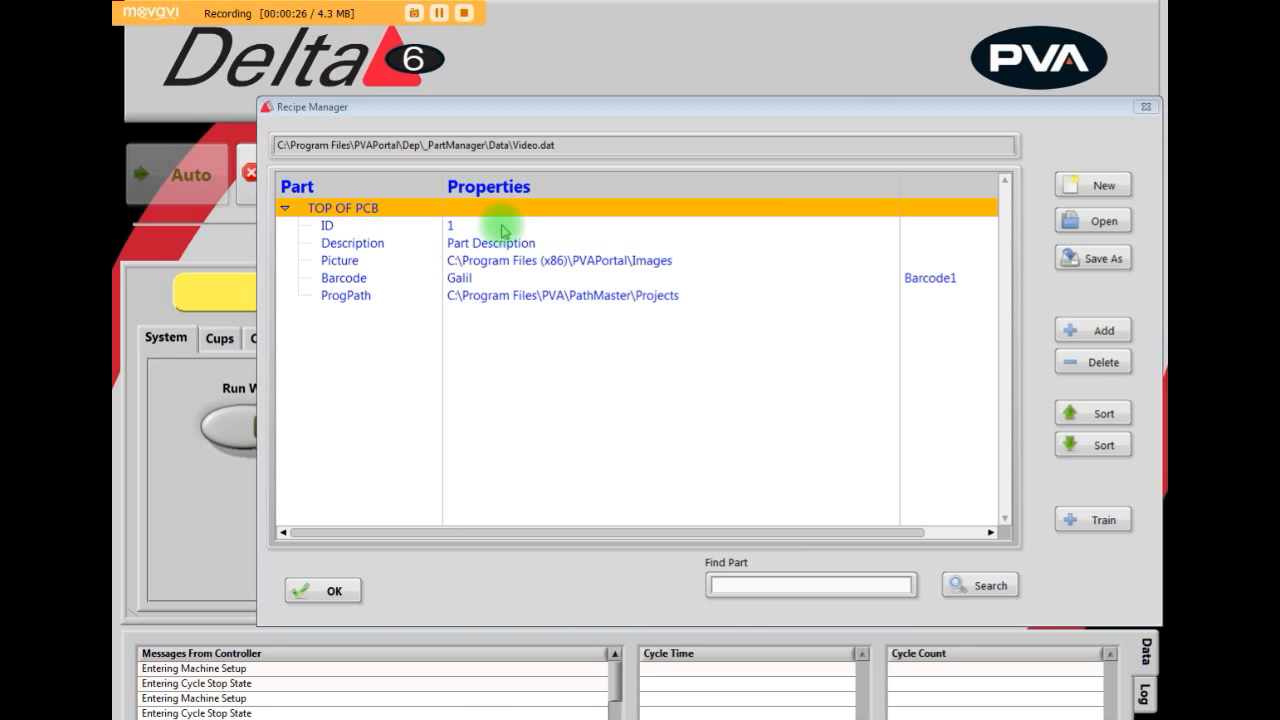
- Set the description of the TOP OF PCB part to "Top coat of XY-29B"
{"action": "double_click", "coordinate": [501, 243]}
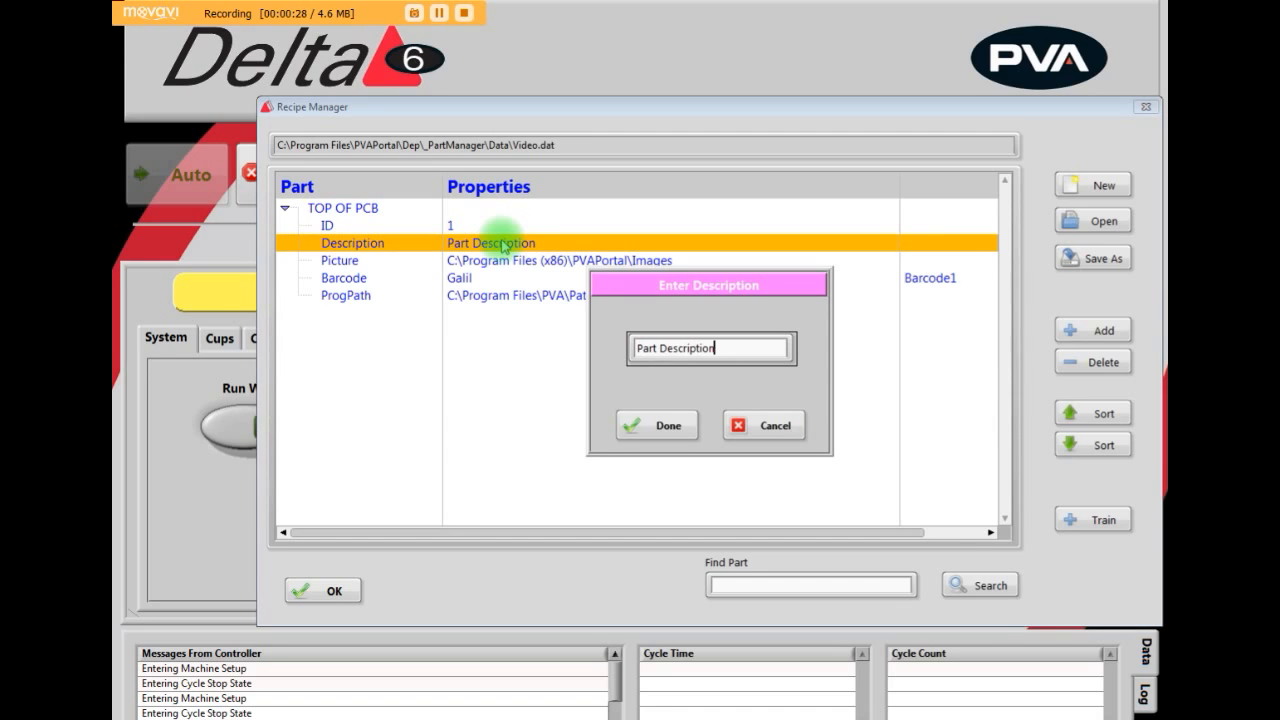
{"action": "key", "text": "BackSpace"}
{"action": "key", "text": "BackSpace"}
{"action": "key", "text": "BackSpace"}
{"action": "key", "text": "BackSpace"}
{"action": "key", "text": "BackSpace"}
{"action": "key", "text": "BackSpace"}
{"action": "key", "text": "BackSpace"}
{"action": "key", "text": "BackSpace"}
{"action": "key", "text": "BackSpace"}
{"action": "key", "text": "BackSpace"}
{"action": "key", "text": "BackSpace"}
{"action": "key", "text": "BackSpace"}
{"action": "key", "text": "BackSpace"}
{"action": "key", "text": "BackSpace"}
{"action": "key", "text": "BackSpace"}
{"action": "key", "text": "BackSpace"}
{"action": "type", "text": "Top coat of XY-29B"}
{"action": "left_click", "coordinate": [655, 426]}
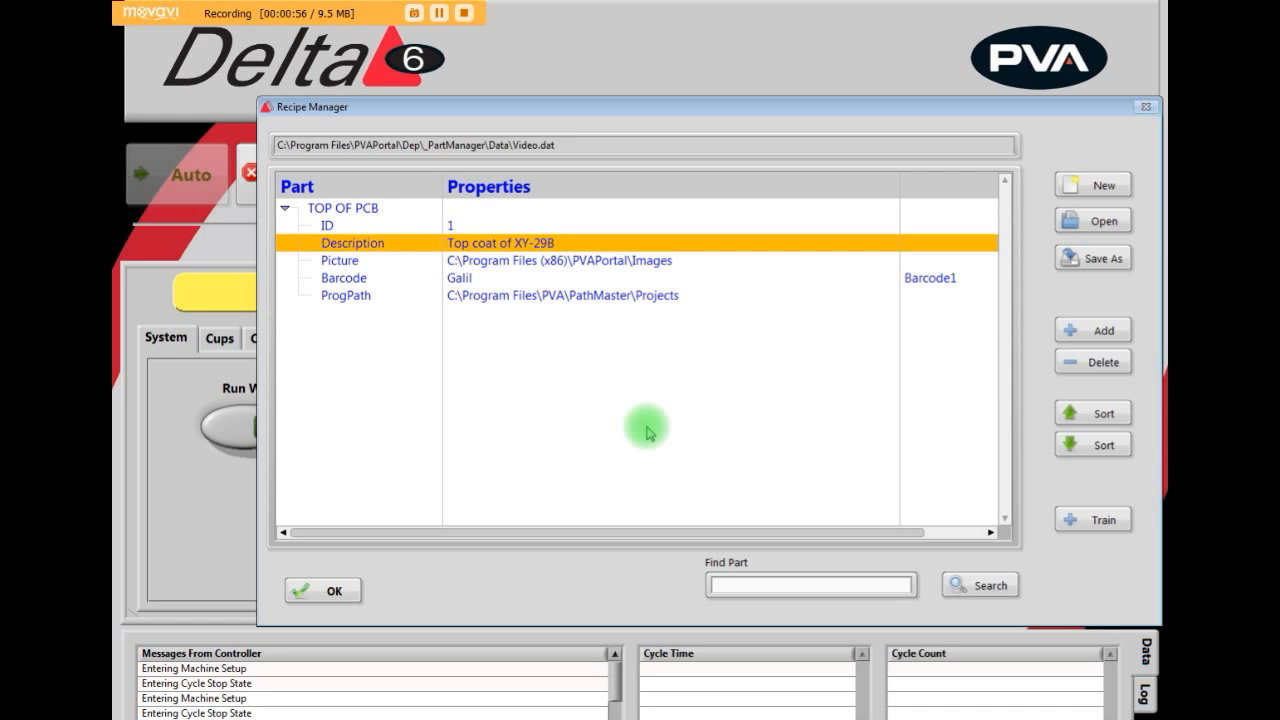
- Set the picture of the TOP OF PCB part to Program1.jpg from the PVAPortal Images folder
{"action": "left_click", "coordinate": [558, 266]}
{"action": "double_click", "coordinate": [557, 262]}
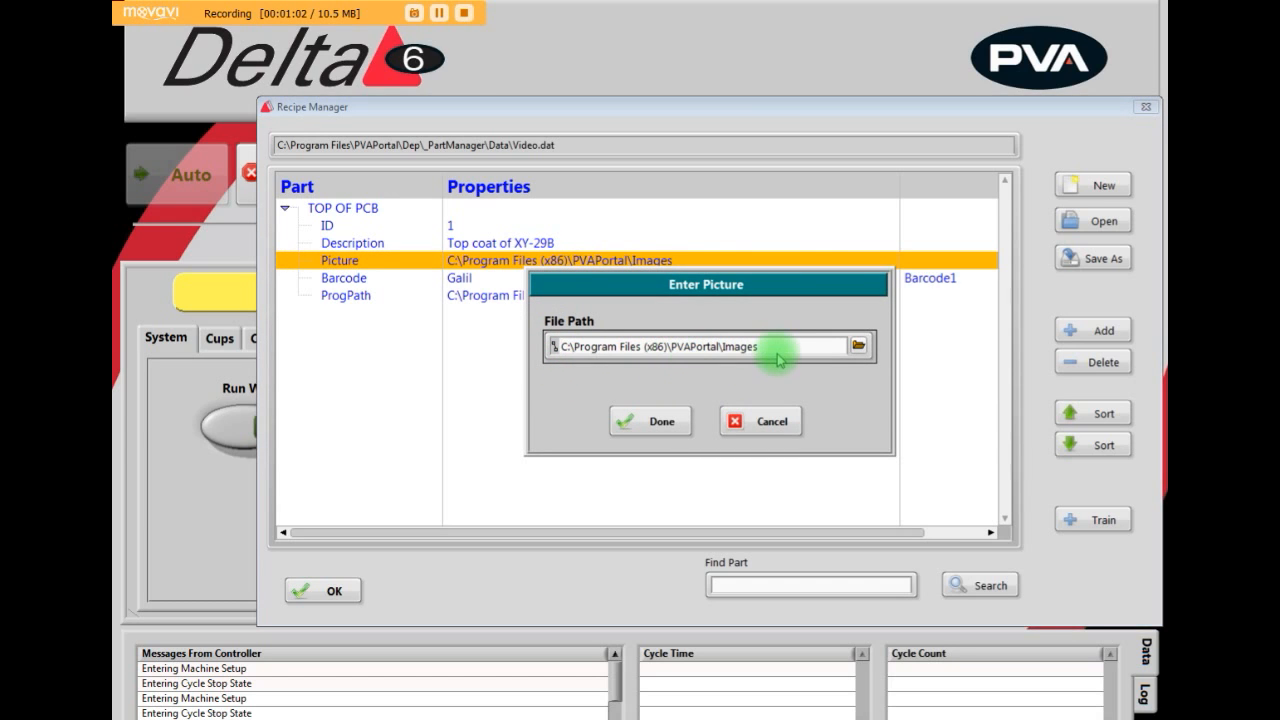
{"action": "left_click", "coordinate": [858, 345]}
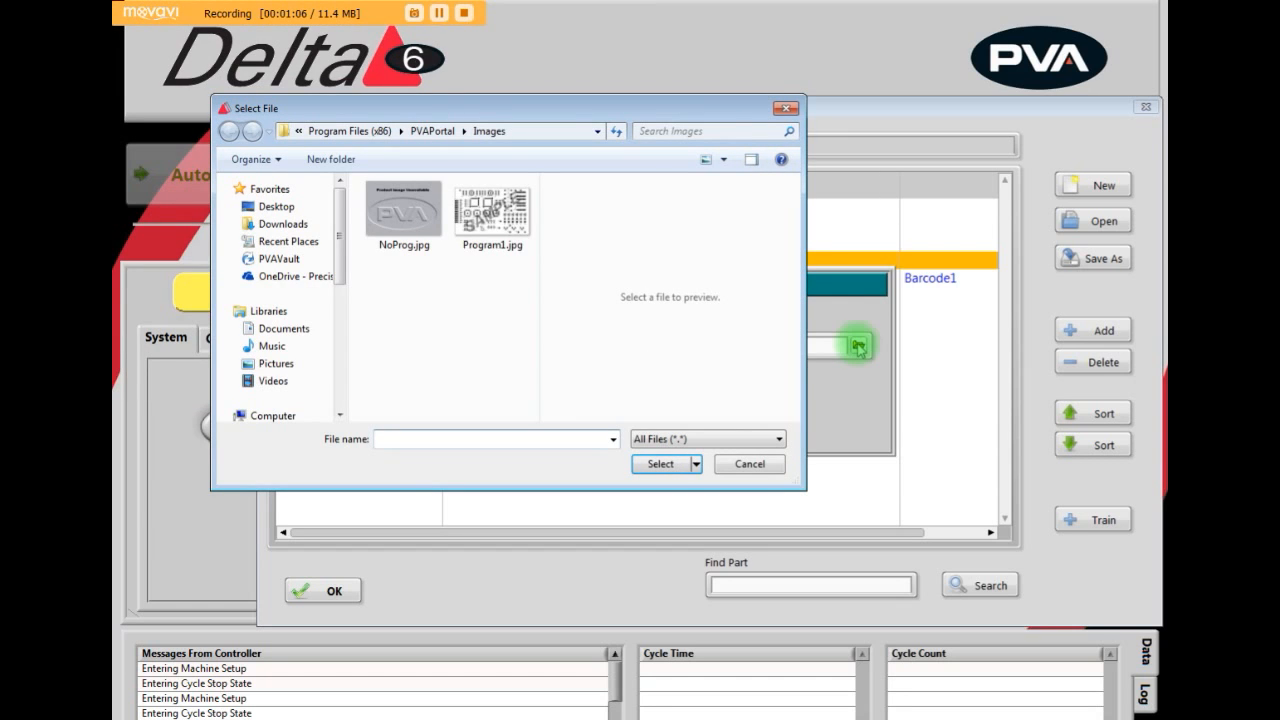
{"action": "left_click", "coordinate": [492, 222]}
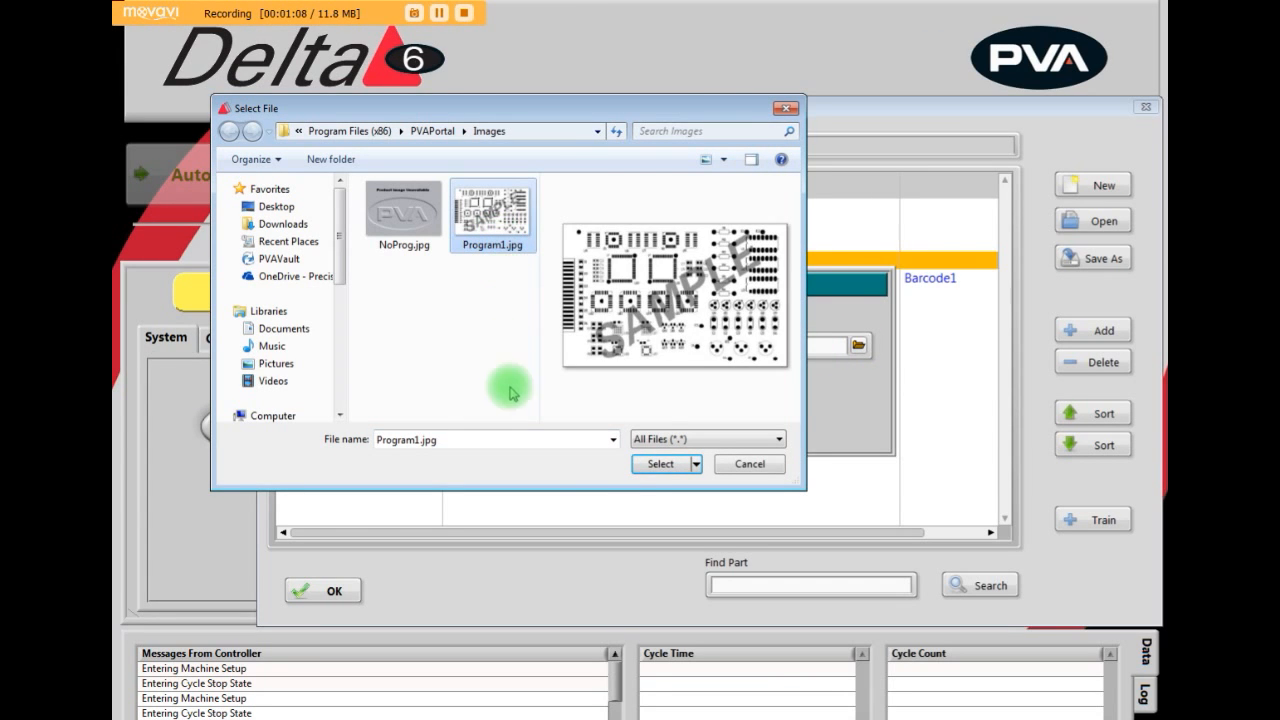
{"action": "left_click", "coordinate": [658, 466]}
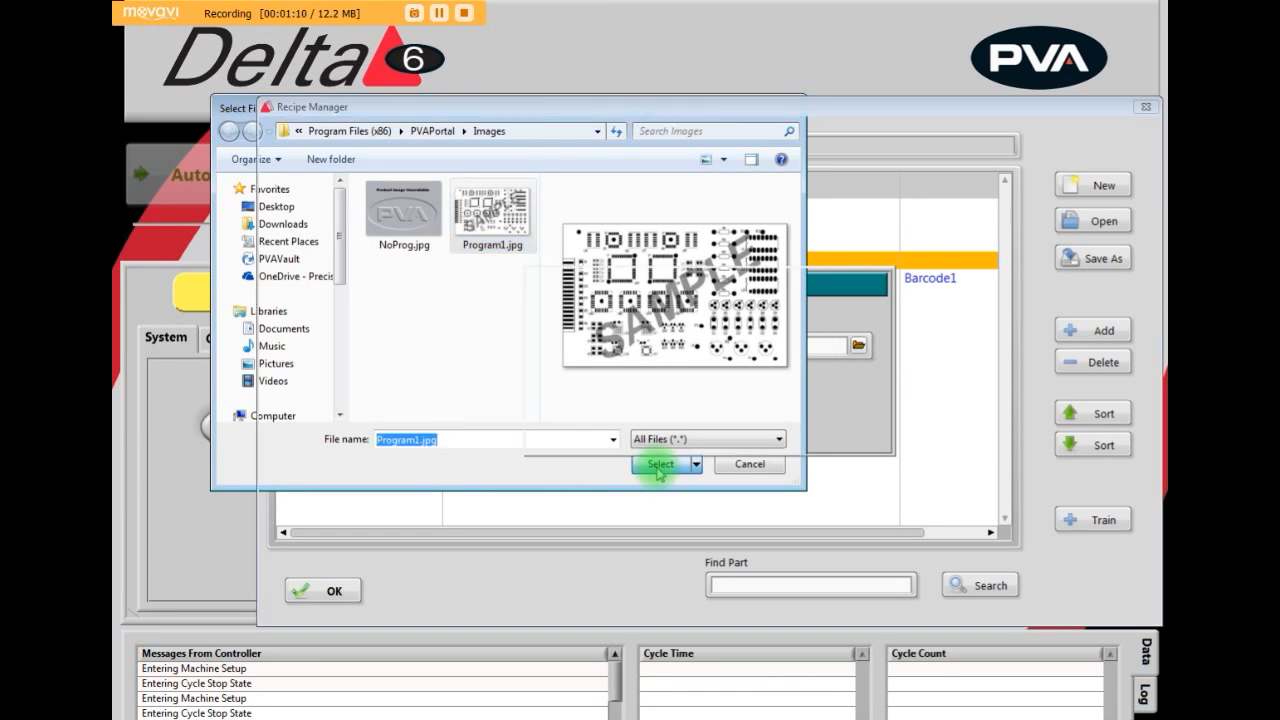
{"action": "left_click", "coordinate": [621, 421]}
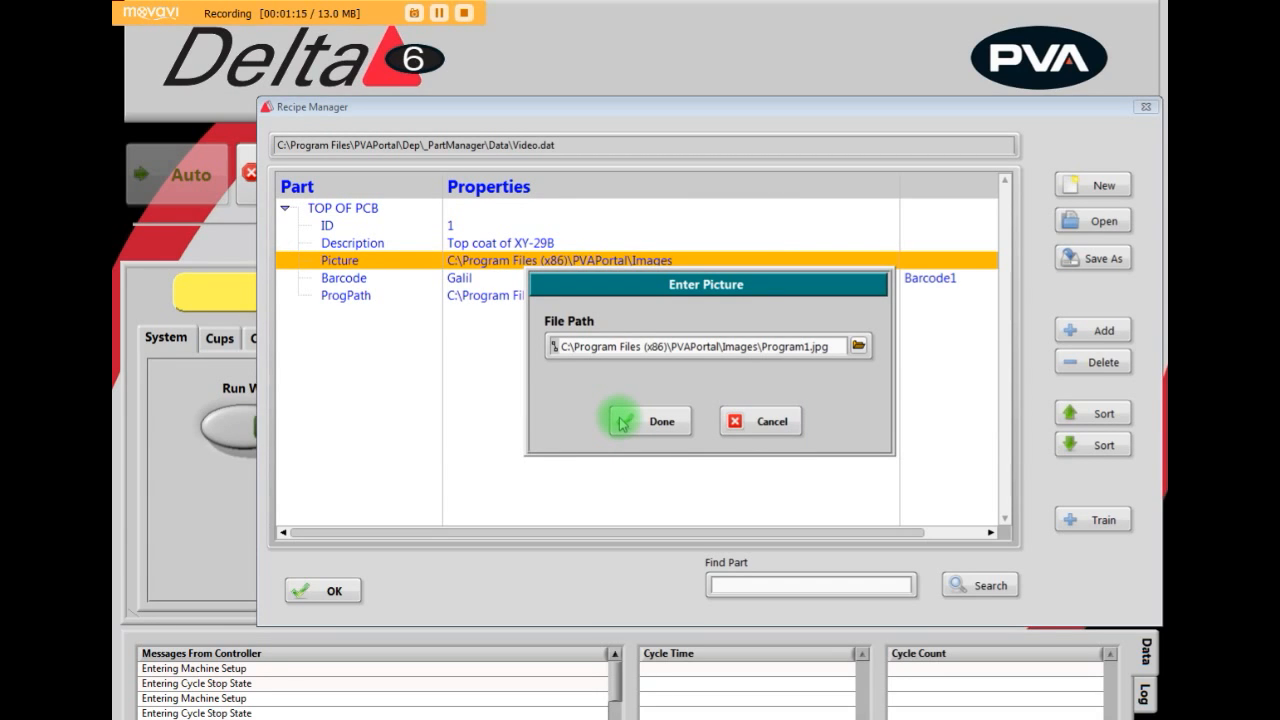
{"action": "left_click", "coordinate": [622, 422]}
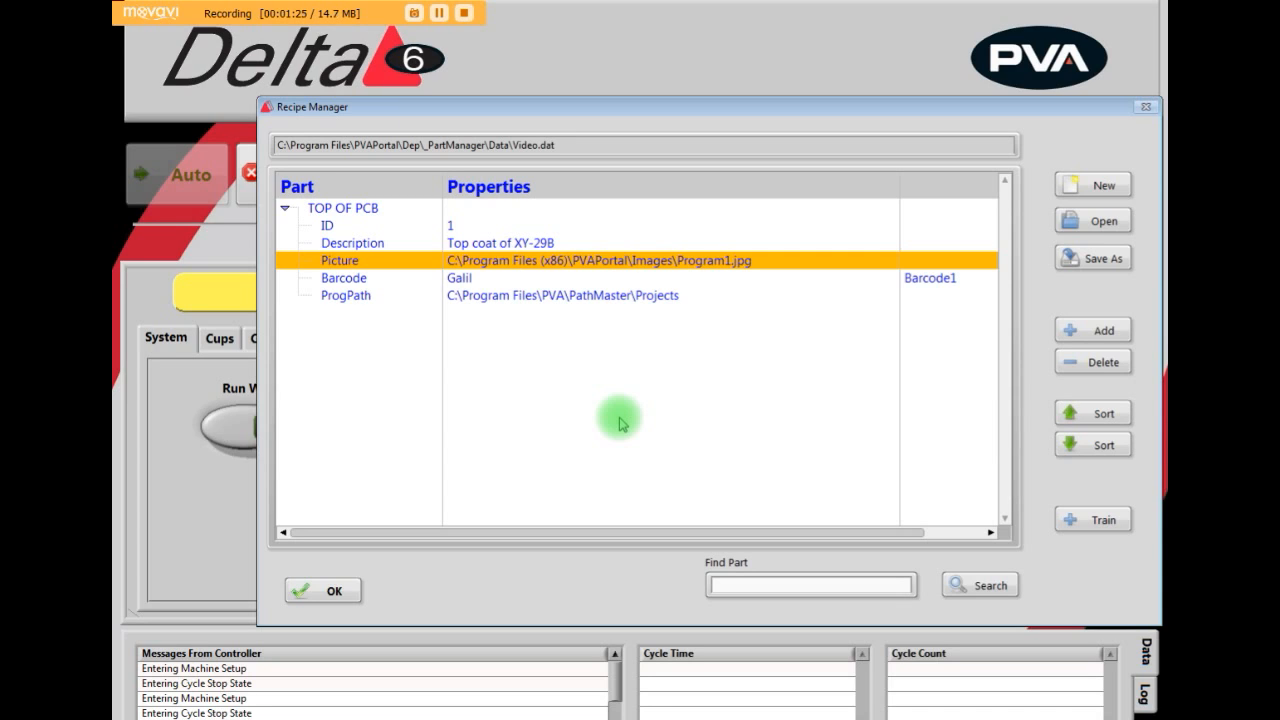
- Set the barcode of the TOP OF PCB part to yz1039
{"action": "double_click", "coordinate": [483, 281]}
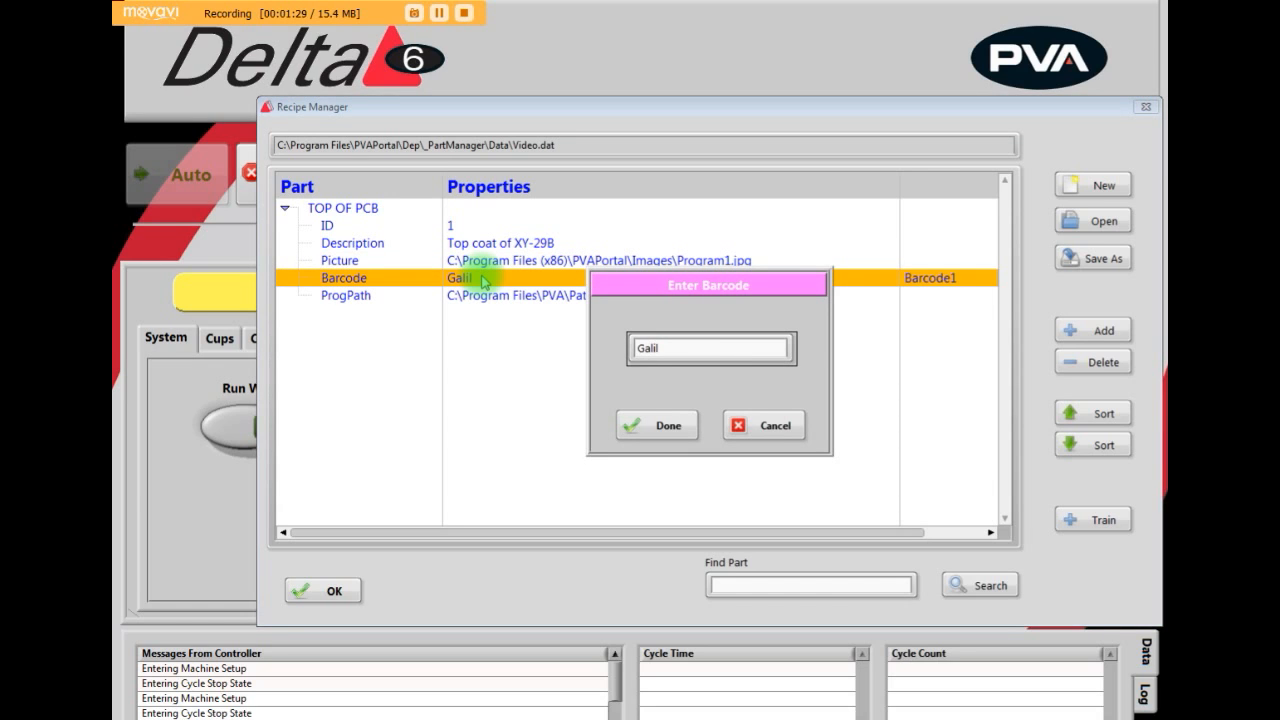
{"action": "key", "text": "BackSpace"}
{"action": "key", "text": "BackSpace"}
{"action": "key", "text": "BackSpace"}
{"action": "key", "text": "BackSpace"}
{"action": "key", "text": "BackSpace"}
{"action": "type", "text": "yz1039"}
{"action": "left_click", "coordinate": [645, 427]}
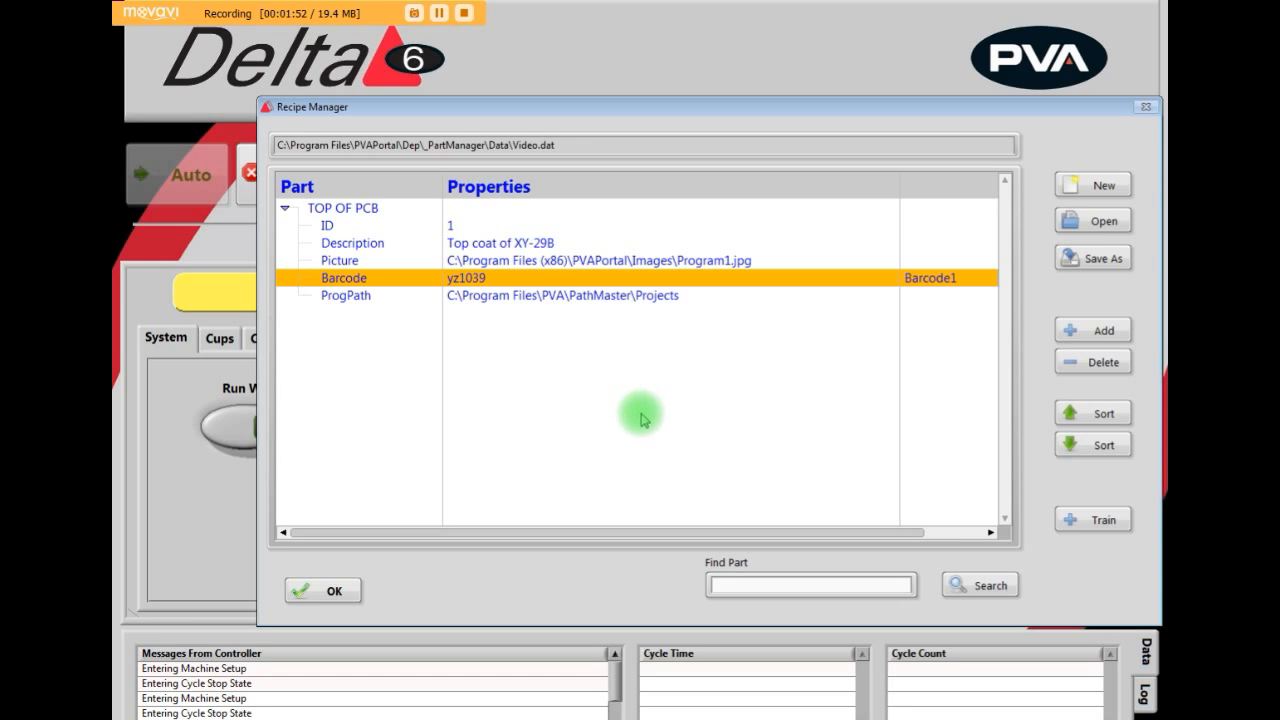
- Set the TOP OF PCB part's ProgPath to TOP MODEL.DMC in the PART_MNGR project folder and accept the recipe changes
{"action": "double_click", "coordinate": [577, 298]}
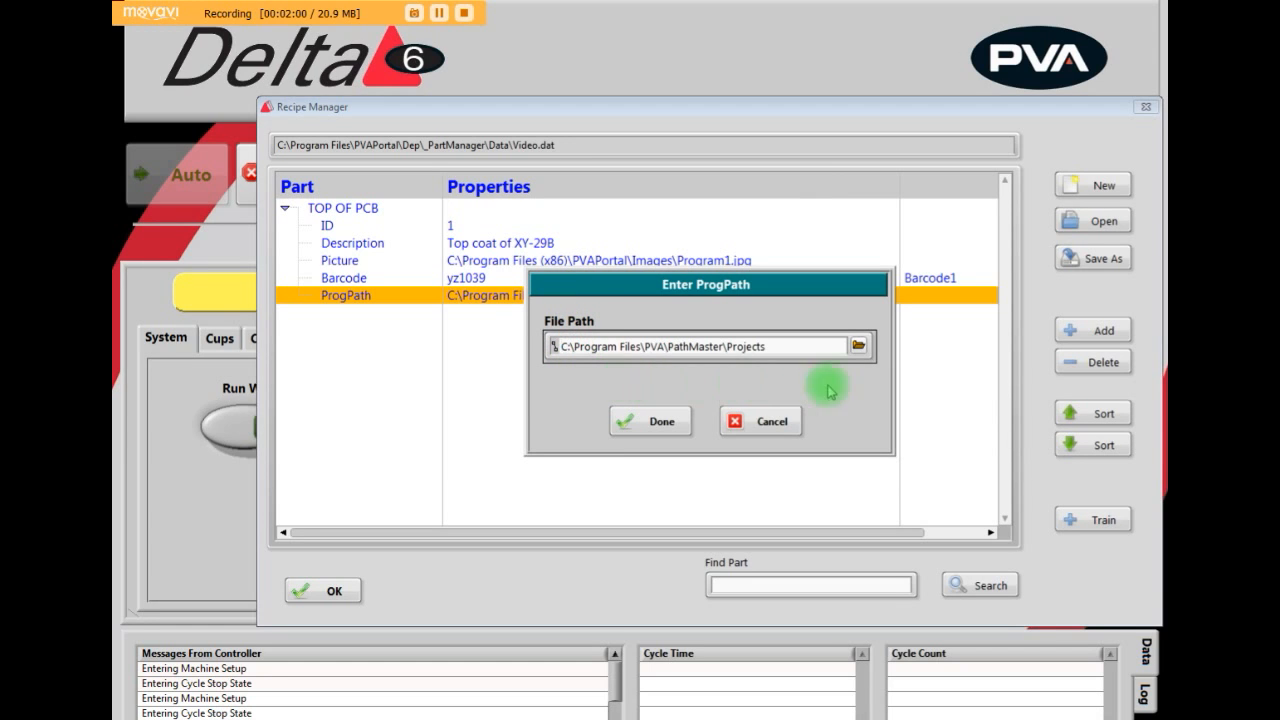
{"action": "left_click", "coordinate": [858, 347]}
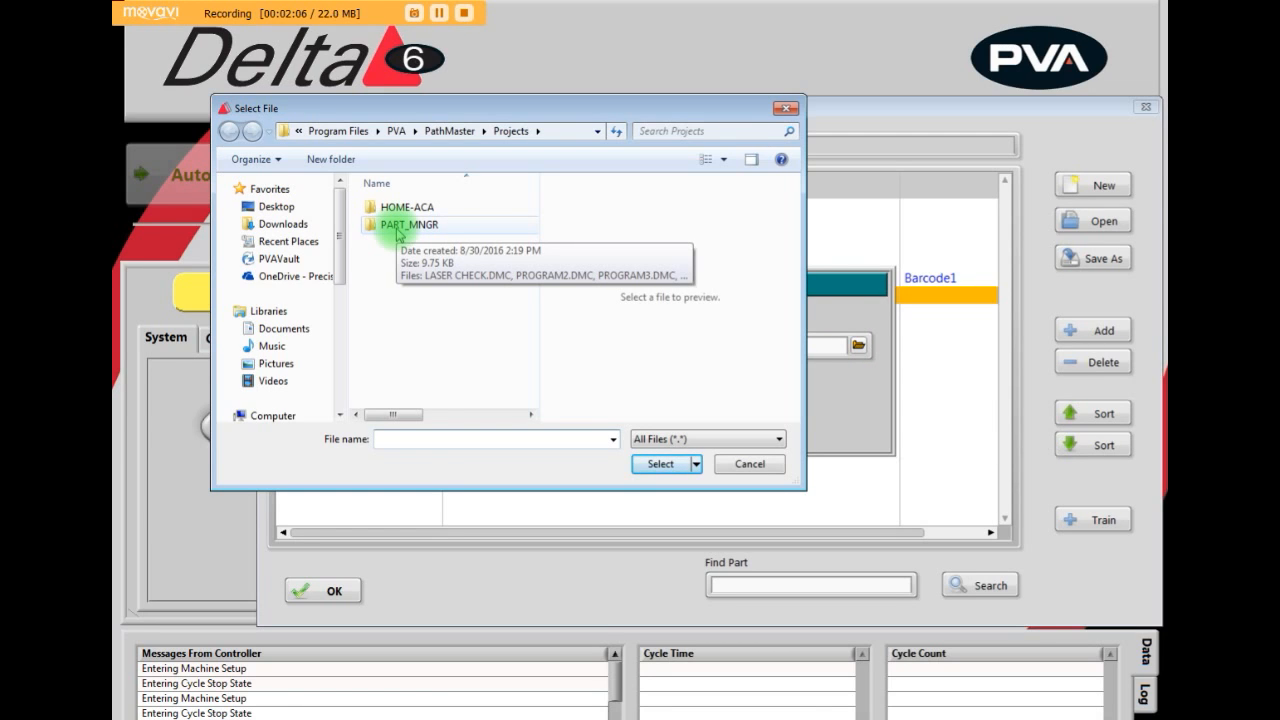
{"action": "double_click", "coordinate": [480, 234]}
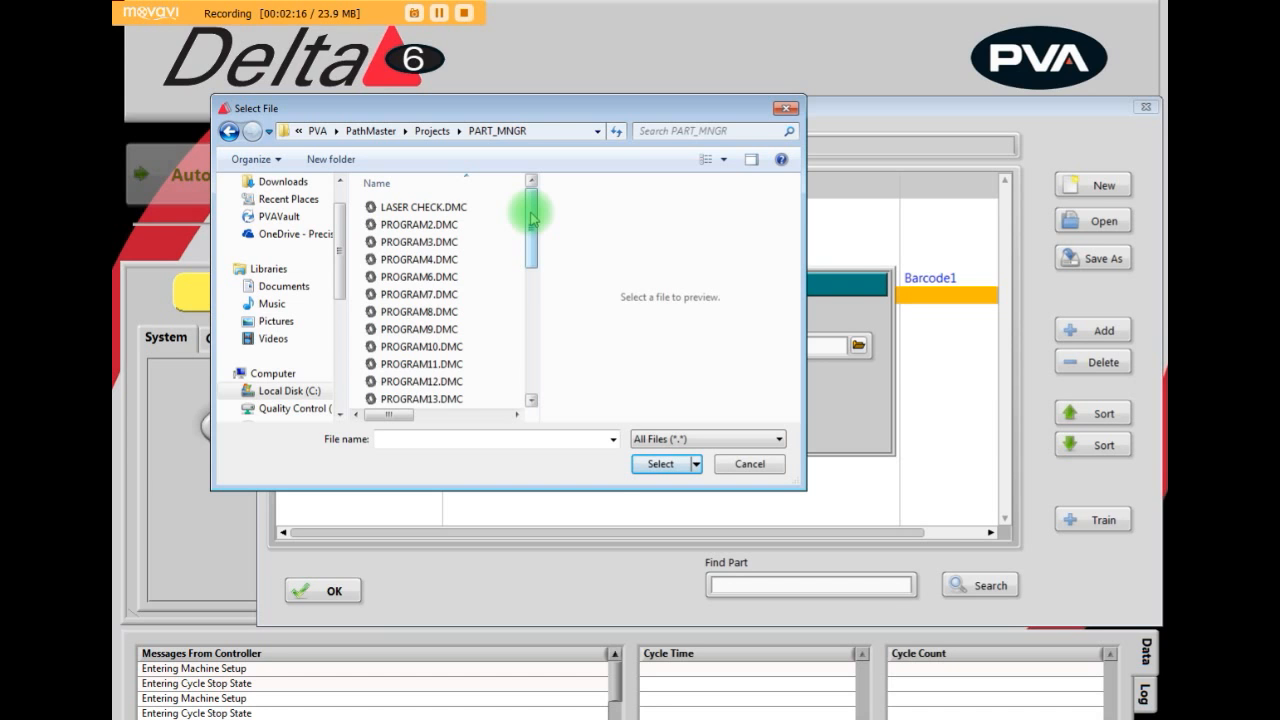
{"action": "left_click_drag", "start_coordinate": [531, 218], "coordinate": [424, 400]}
{"action": "left_click", "coordinate": [420, 401]}
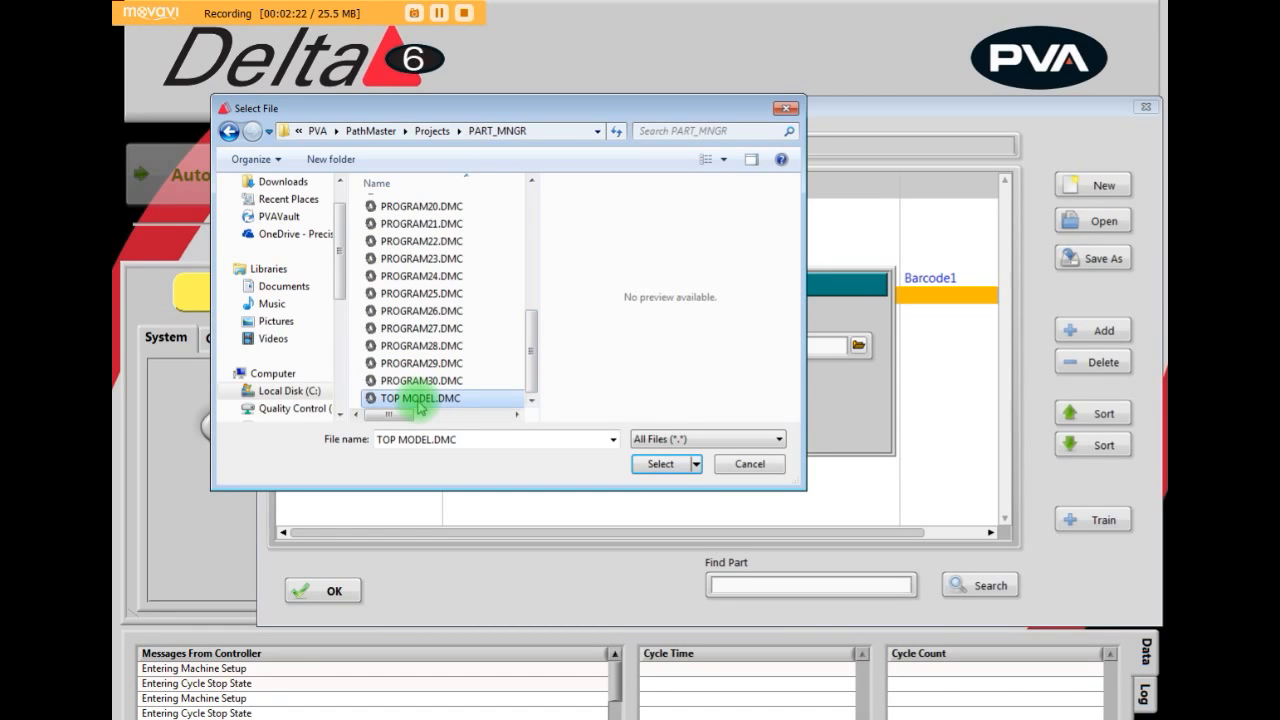
{"action": "left_click", "coordinate": [658, 465]}
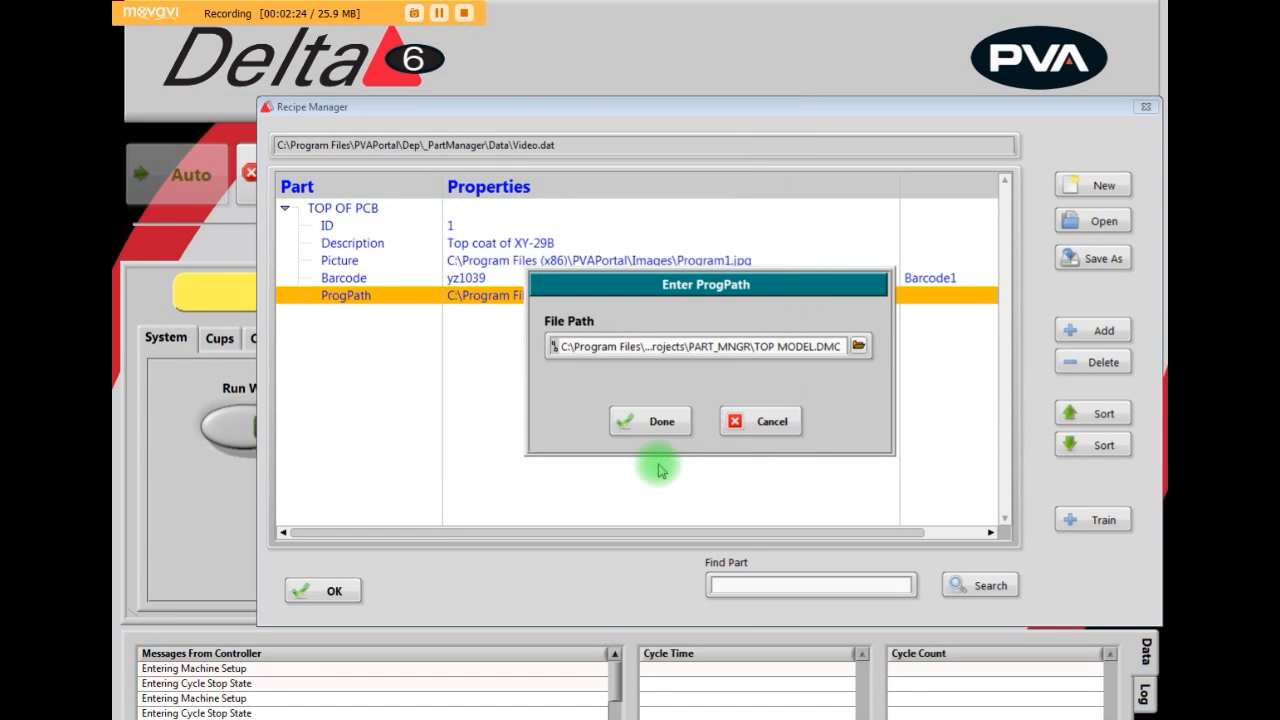
{"action": "left_click", "coordinate": [627, 424]}
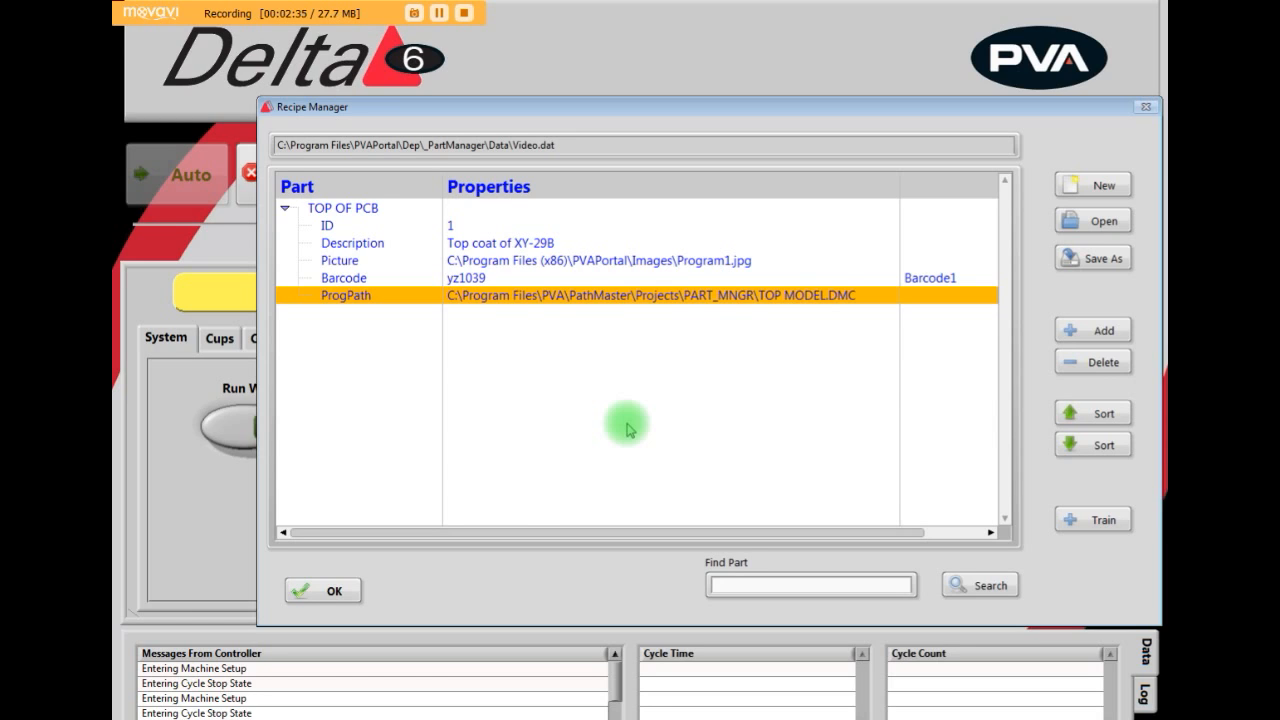
{"action": "left_click", "coordinate": [335, 592]}
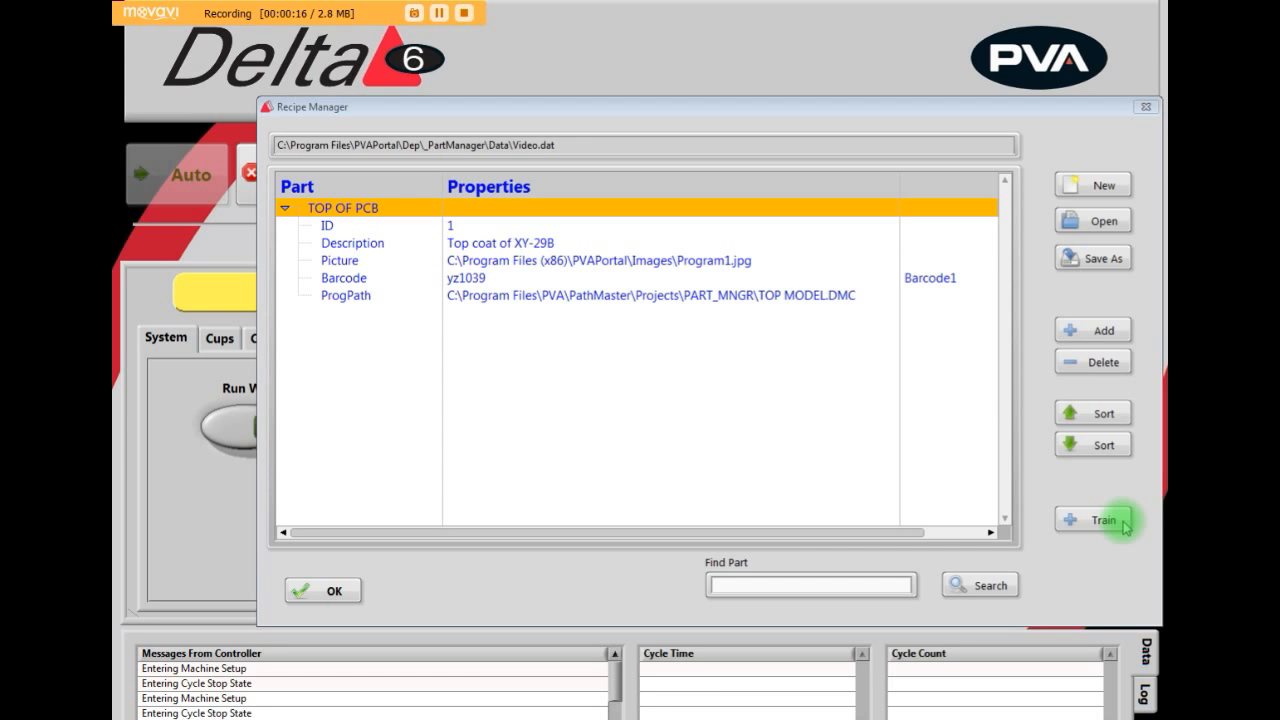
- Train a new part from its scanned barcode abc123 and add it to the recipe as PCB BOTTOM
{"action": "left_click", "coordinate": [1124, 524]}
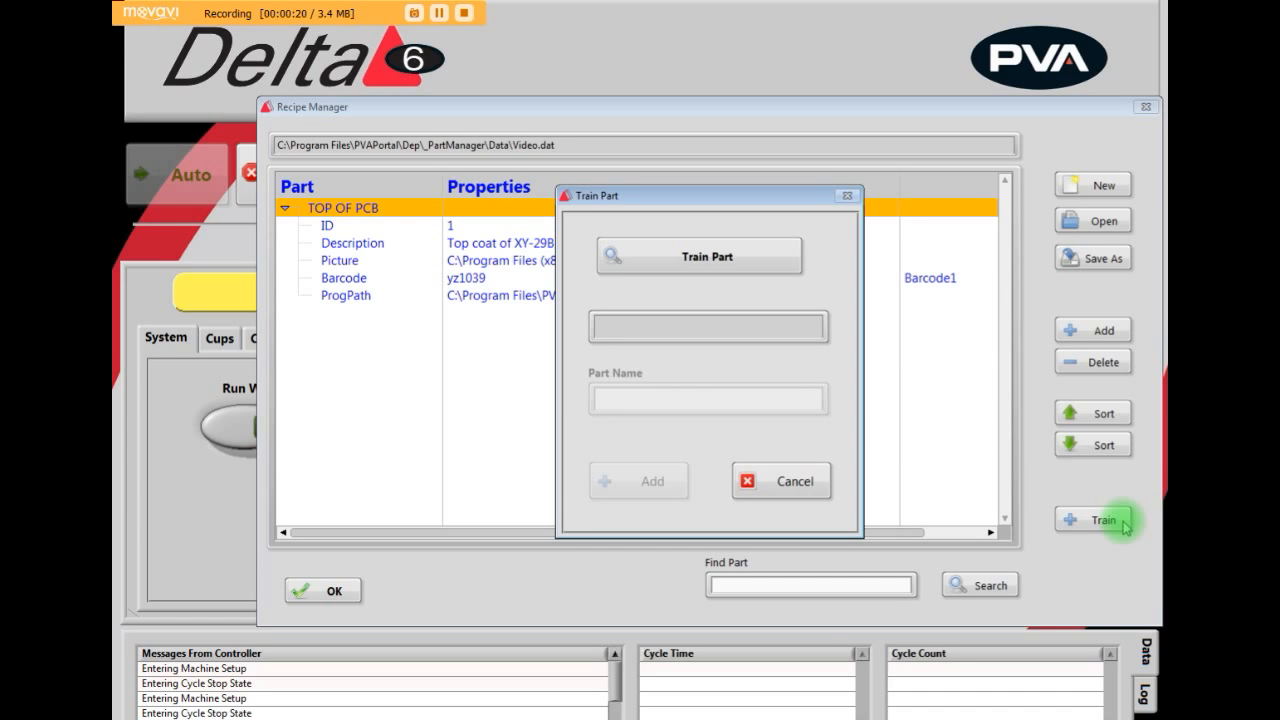
{"action": "left_click", "coordinate": [757, 264]}
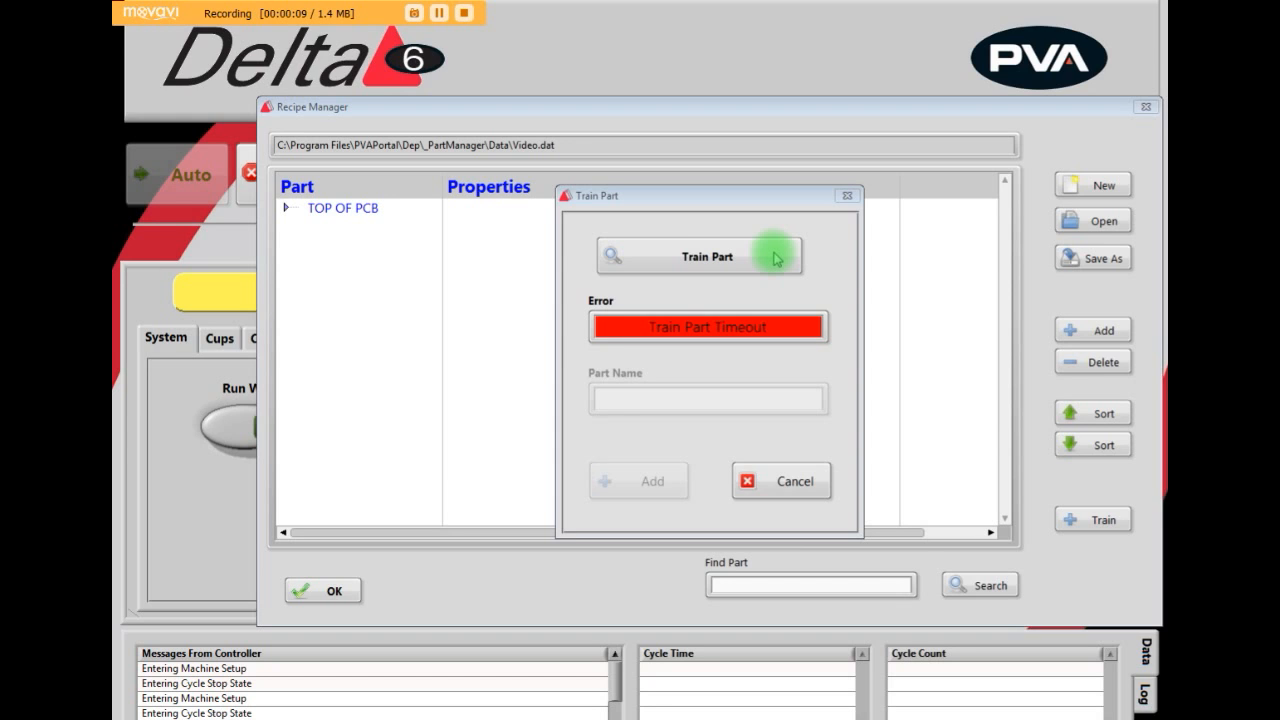
{"action": "left_click", "coordinate": [777, 259]}
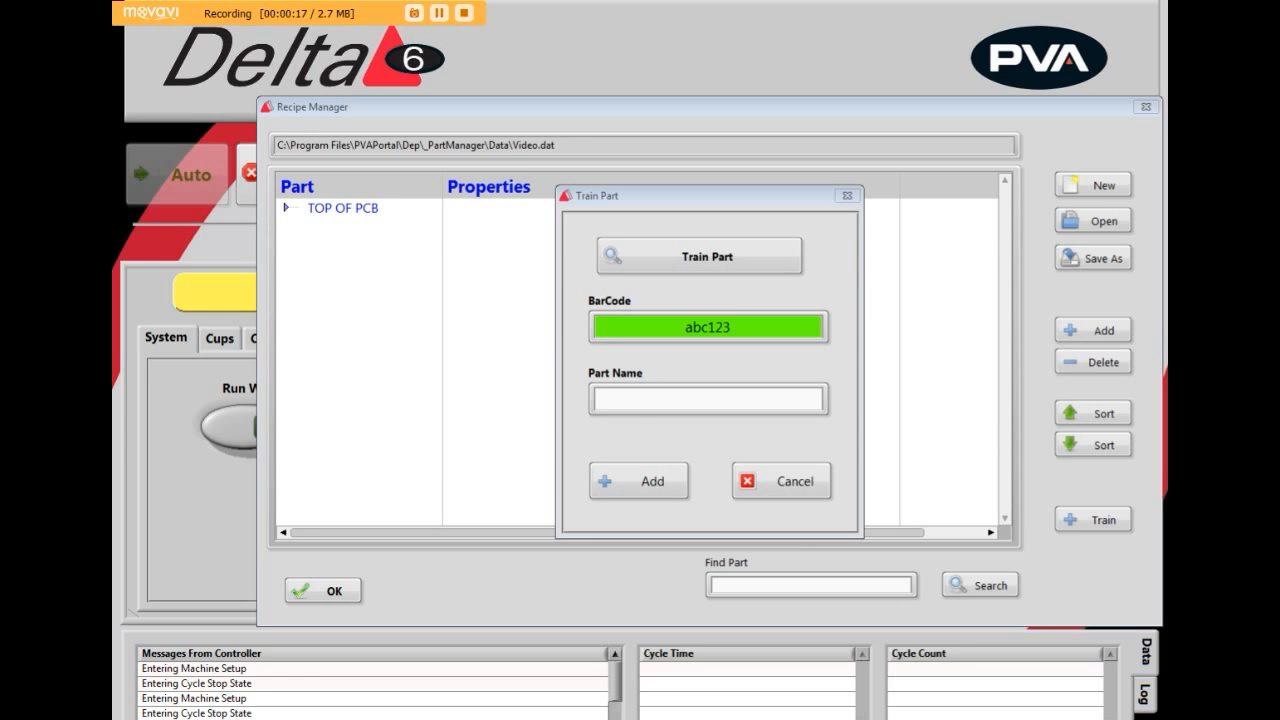
{"action": "left_click", "coordinate": [636, 399]}
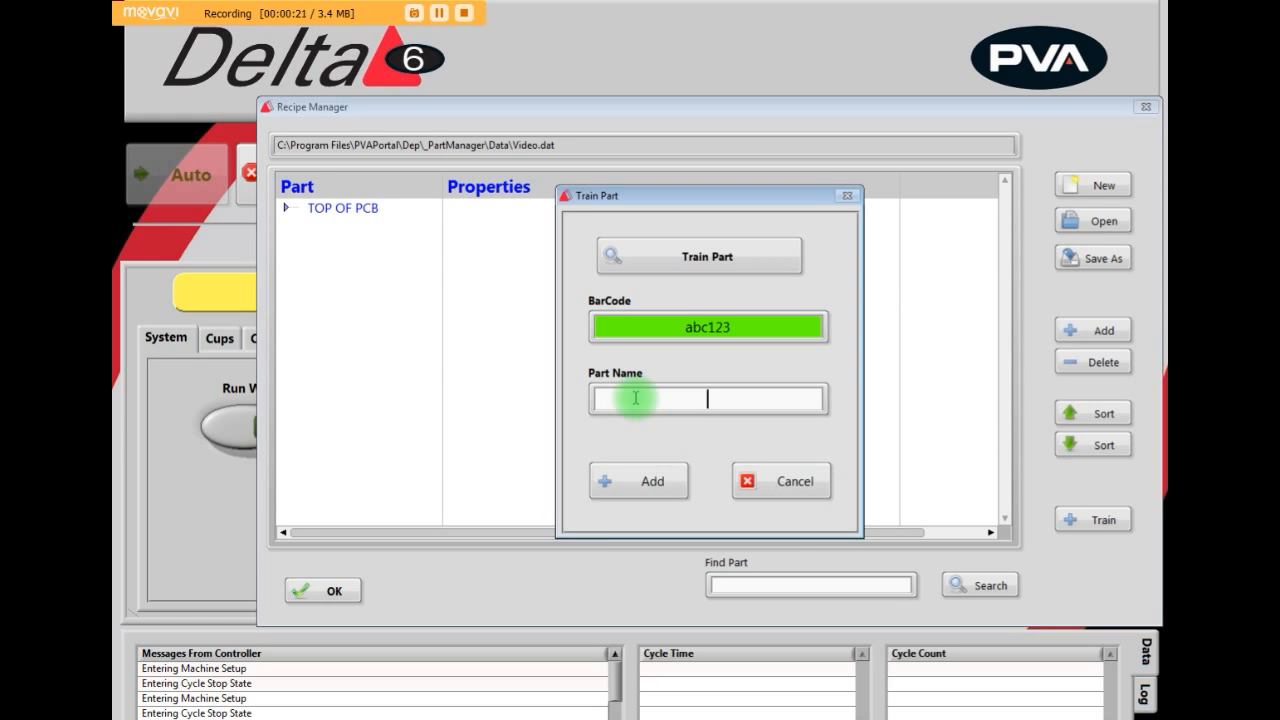
{"action": "type", "text": "PCB BOTTOM"}
{"action": "left_click", "coordinate": [648, 488]}
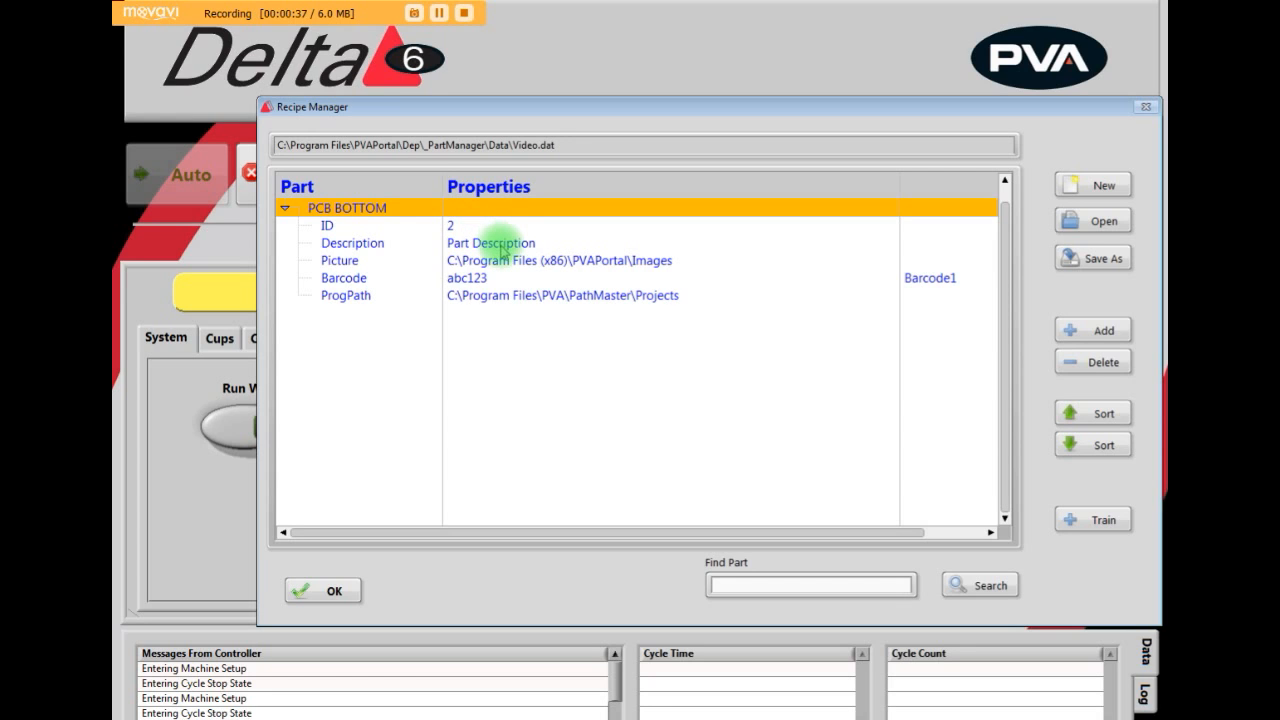
- Set the description of the PCB BOTTOM part to "XY-29B BOTTOM"
{"action": "double_click", "coordinate": [502, 246]}
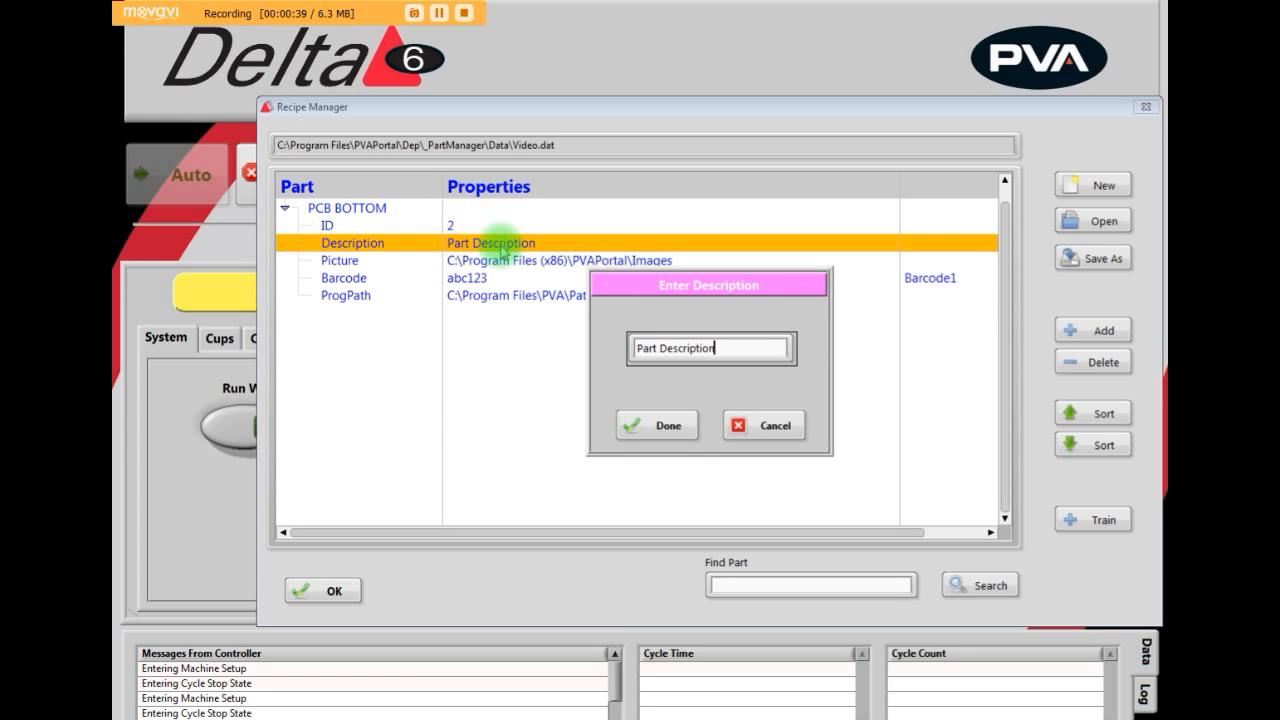
{"action": "key", "text": "BackSpace"}
{"action": "key", "text": "BackSpace"}
{"action": "key", "text": "BackSpace"}
{"action": "key", "text": "BackSpace"}
{"action": "key", "text": "BackSpace"}
{"action": "key", "text": "BackSpace"}
{"action": "key", "text": "BackSpace"}
{"action": "key", "text": "BackSpace"}
{"action": "key", "text": "BackSpace"}
{"action": "key", "text": "BackSpace"}
{"action": "key", "text": "BackSpace"}
{"action": "key", "text": "BackSpace"}
{"action": "key", "text": "BackSpace"}
{"action": "key", "text": "BackSpace"}
{"action": "key", "text": "BackSpace"}
{"action": "key", "text": "BackSpace"}
{"action": "type", "text": "XY-29B BOTTOM"}
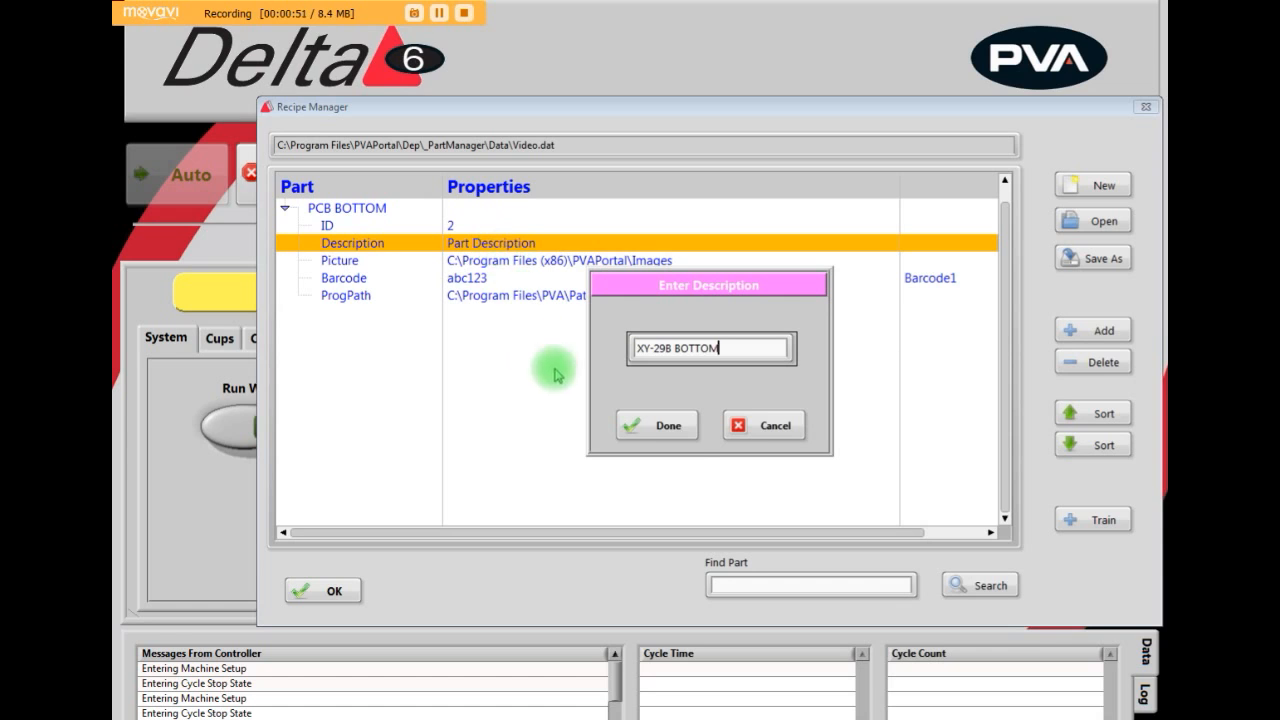
{"action": "left_click", "coordinate": [655, 426]}
- Set the picture of the PCB BOTTOM part to Program1.jpg from the PVAPortal Images folder
{"action": "left_click", "coordinate": [620, 262]}
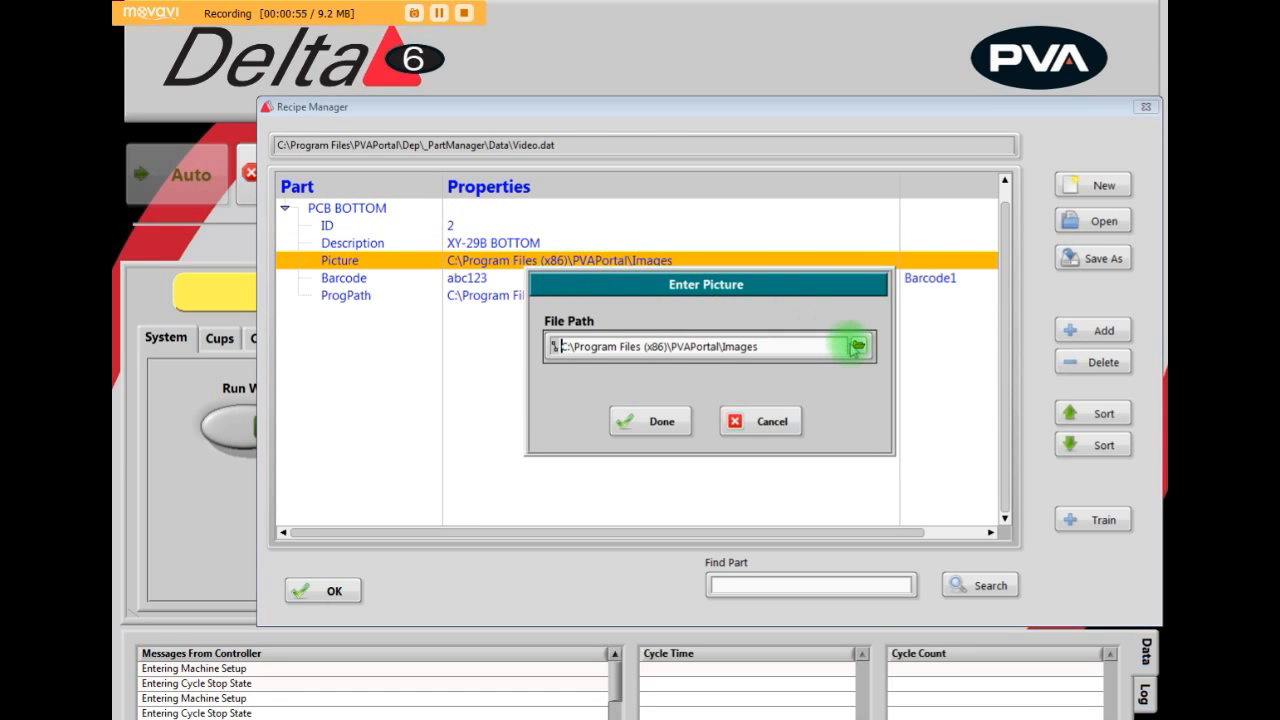
{"action": "left_click", "coordinate": [858, 347]}
{"action": "left_click", "coordinate": [492, 214]}
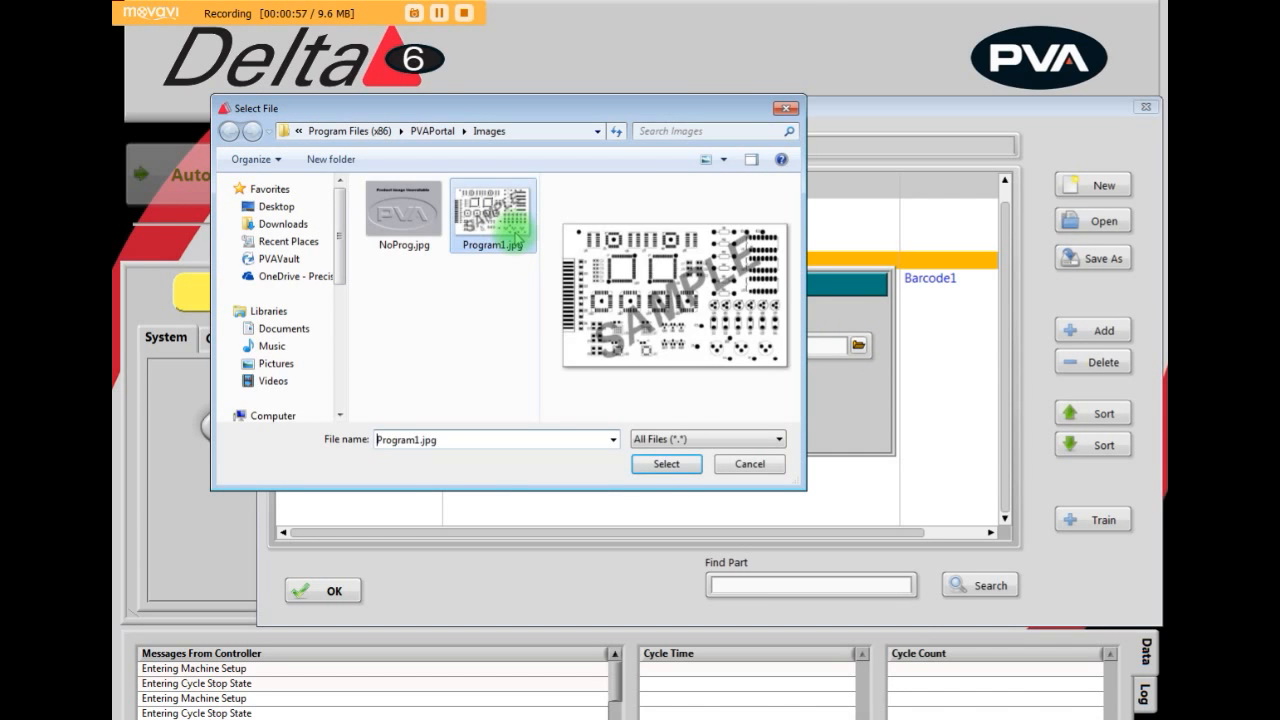
{"action": "left_click", "coordinate": [670, 466]}
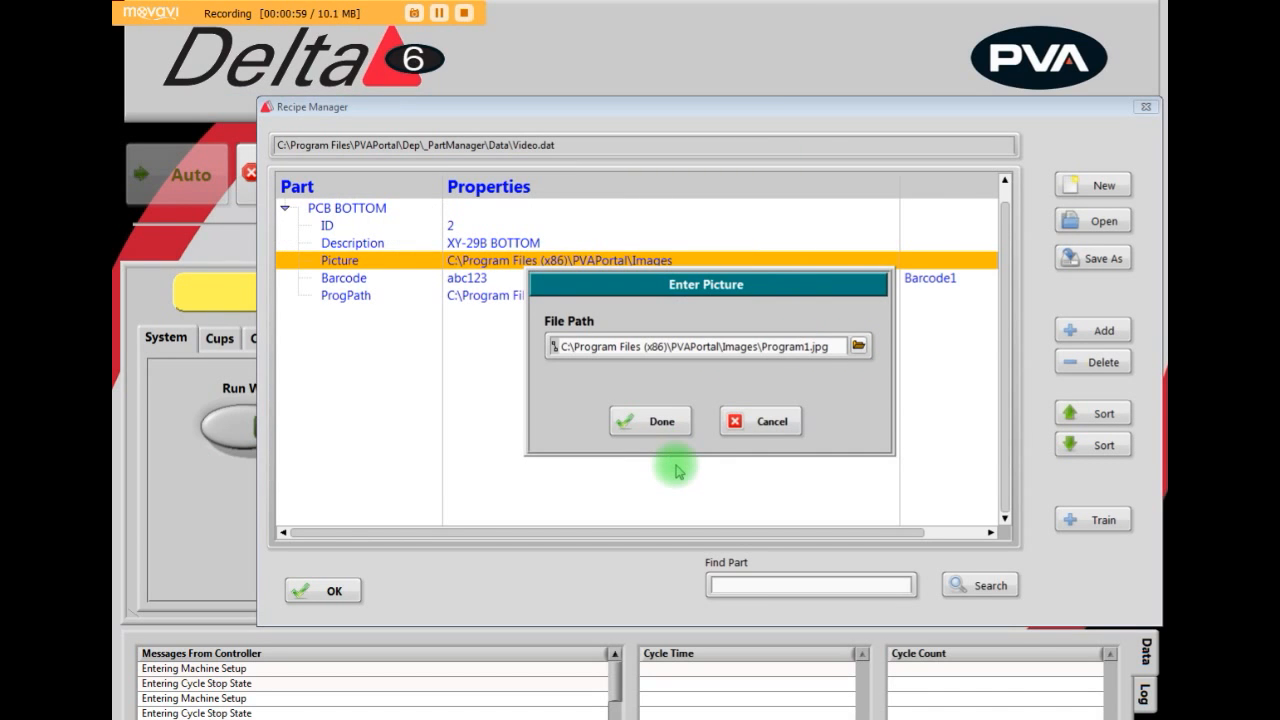
{"action": "left_click", "coordinate": [658, 423]}
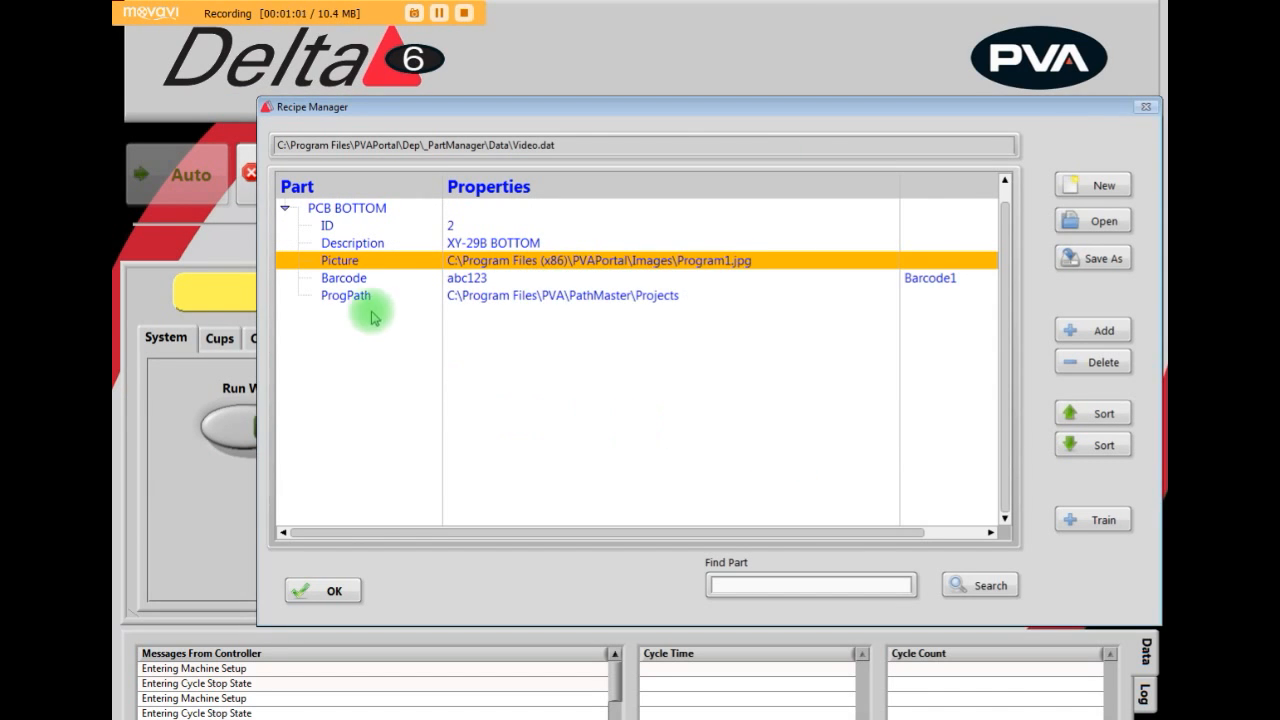
- Set the PCB BOTTOM part's ProgPath to LASER CHECK.DMC in the PART_MNGR project folder and accept the recipe changes
{"action": "double_click", "coordinate": [510, 299]}
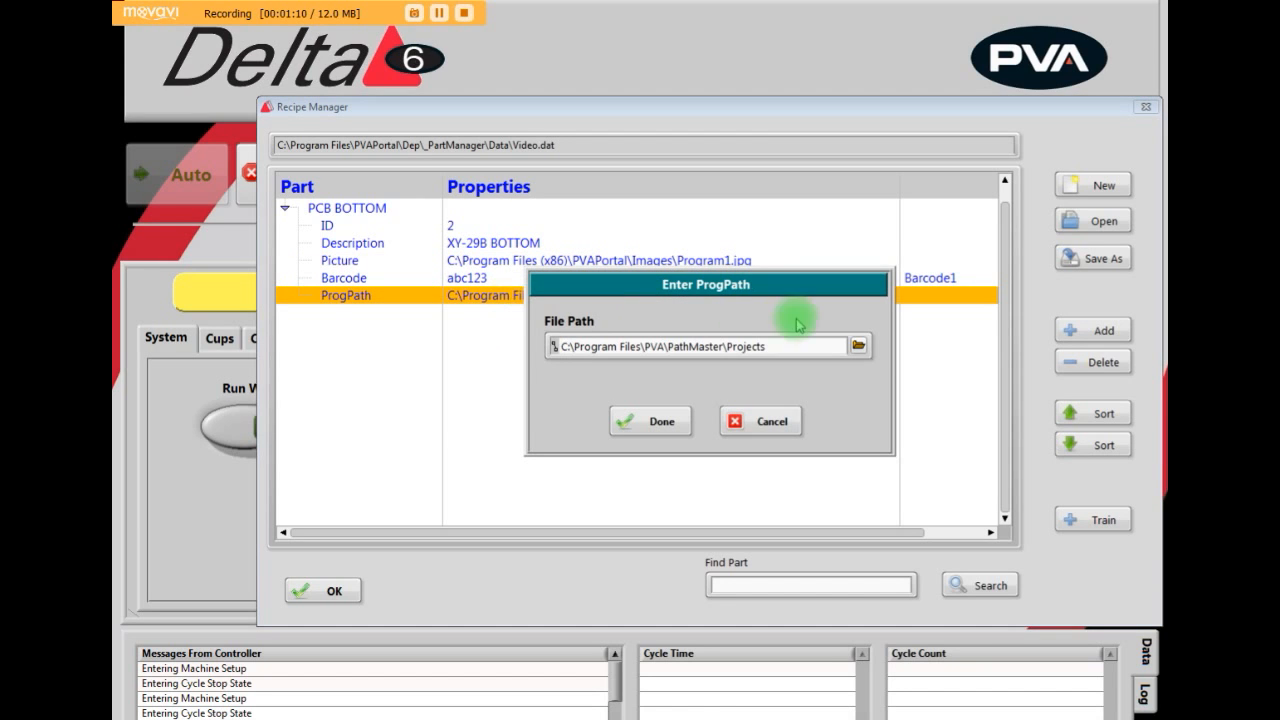
{"action": "left_click", "coordinate": [857, 347]}
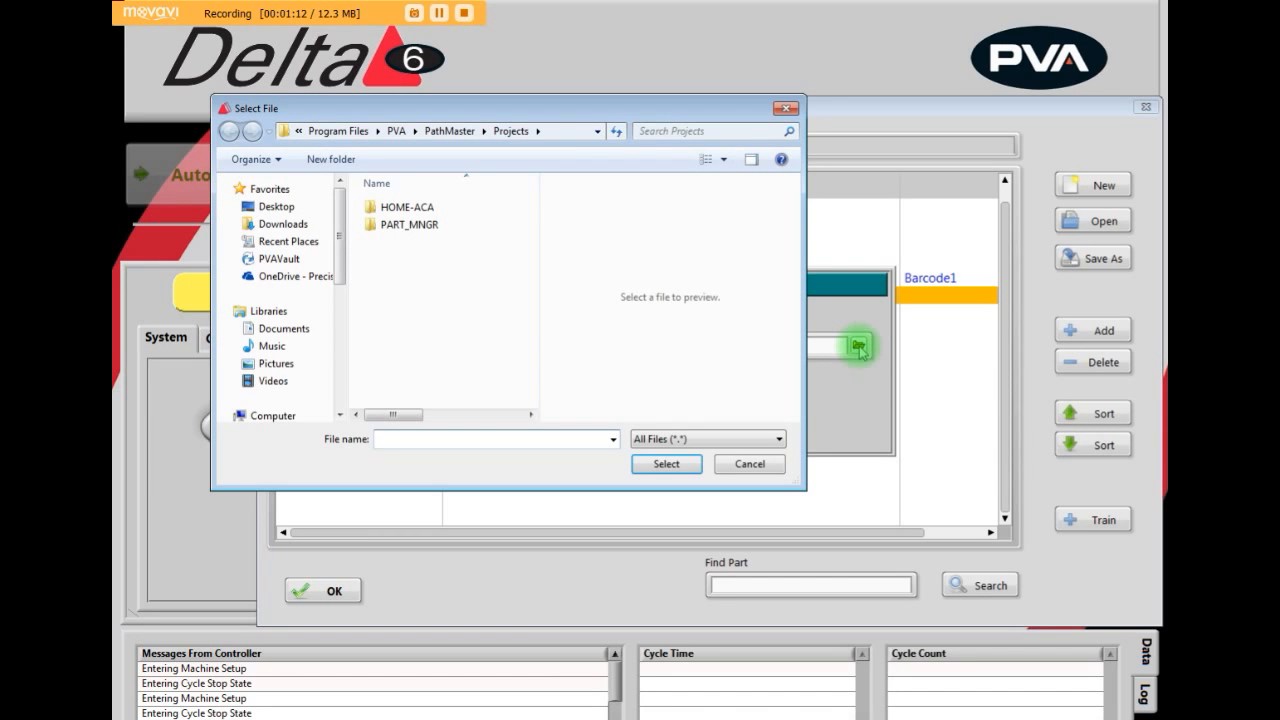
{"action": "double_click", "coordinate": [428, 228]}
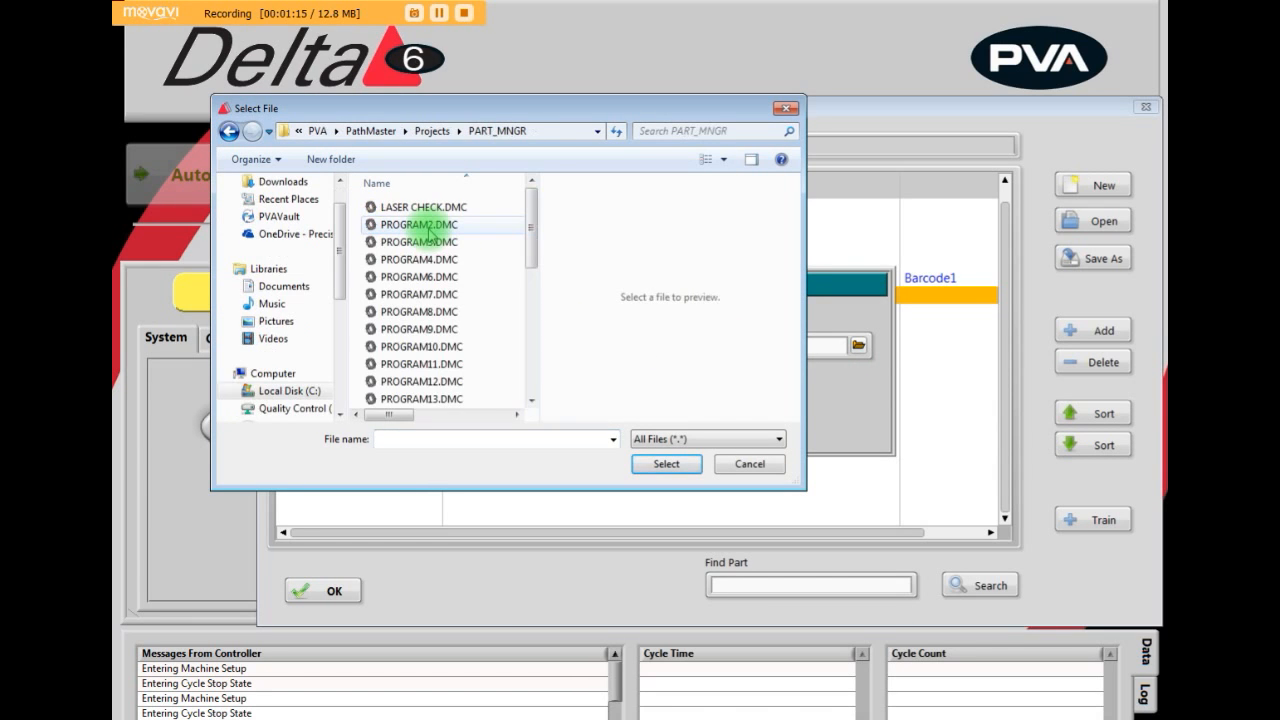
{"action": "left_click", "coordinate": [484, 210]}
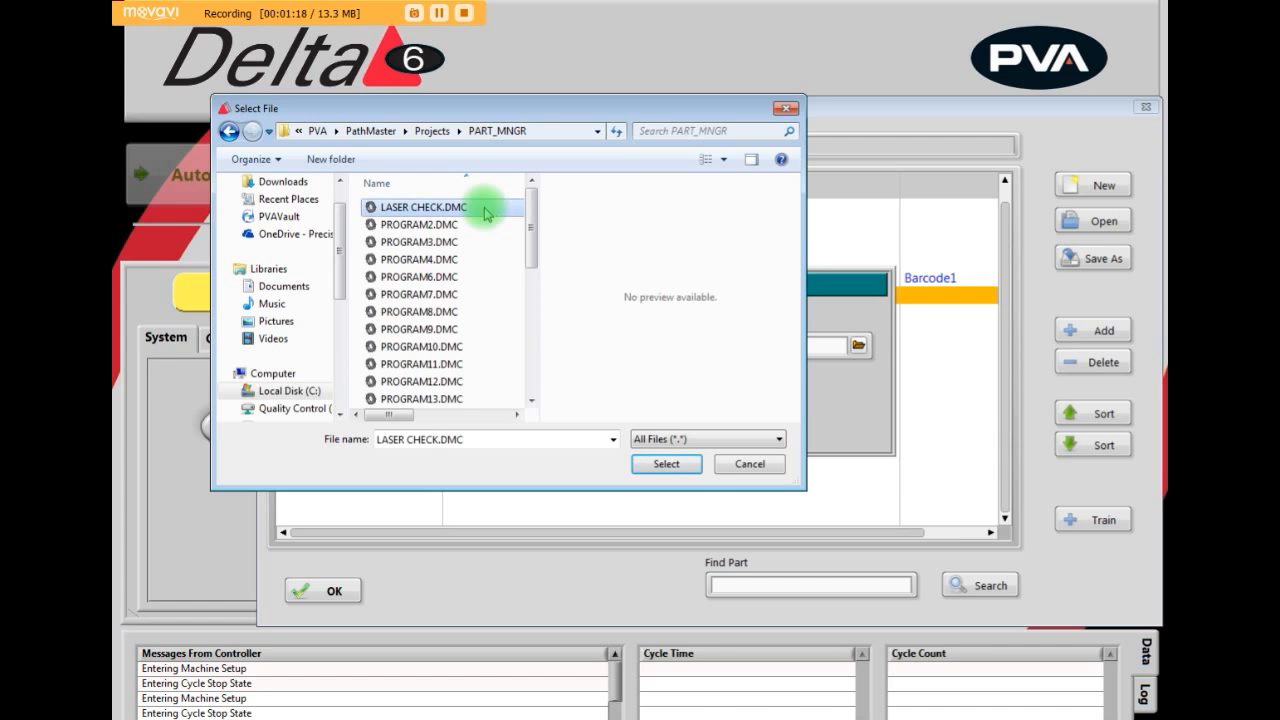
{"action": "left_click", "coordinate": [664, 465]}
{"action": "left_click", "coordinate": [610, 424]}
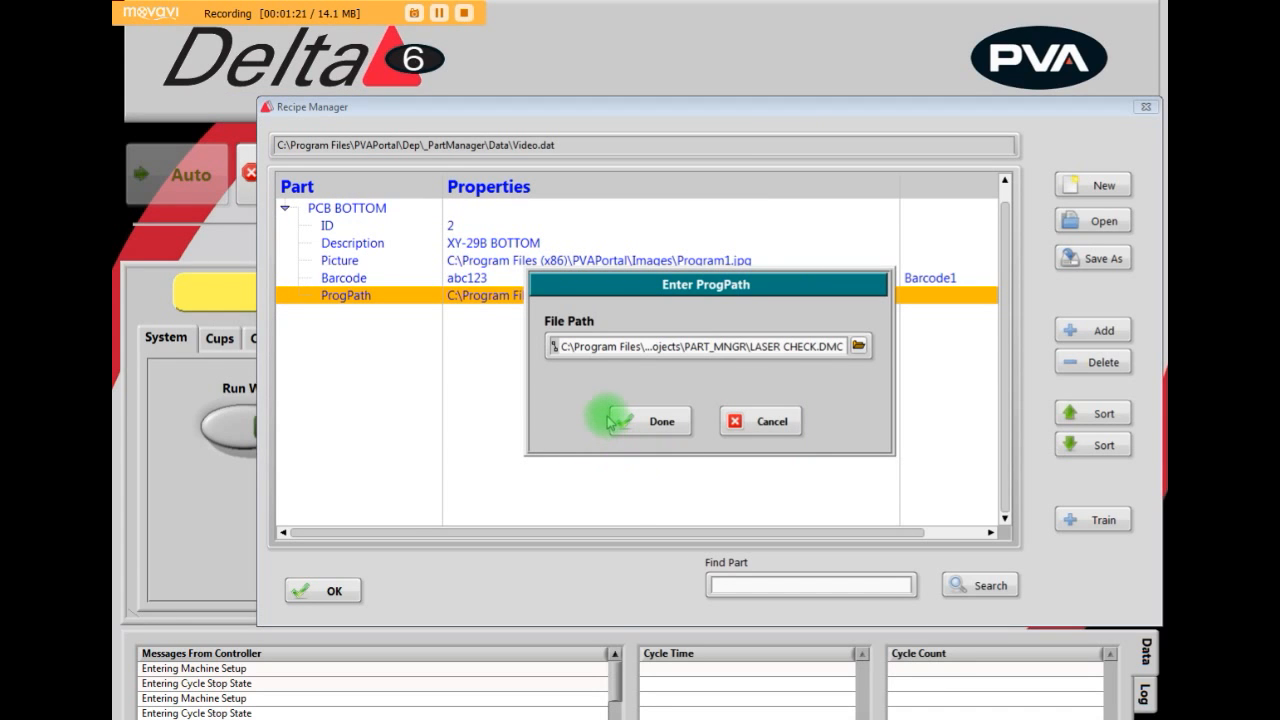
{"action": "left_click", "coordinate": [664, 428]}
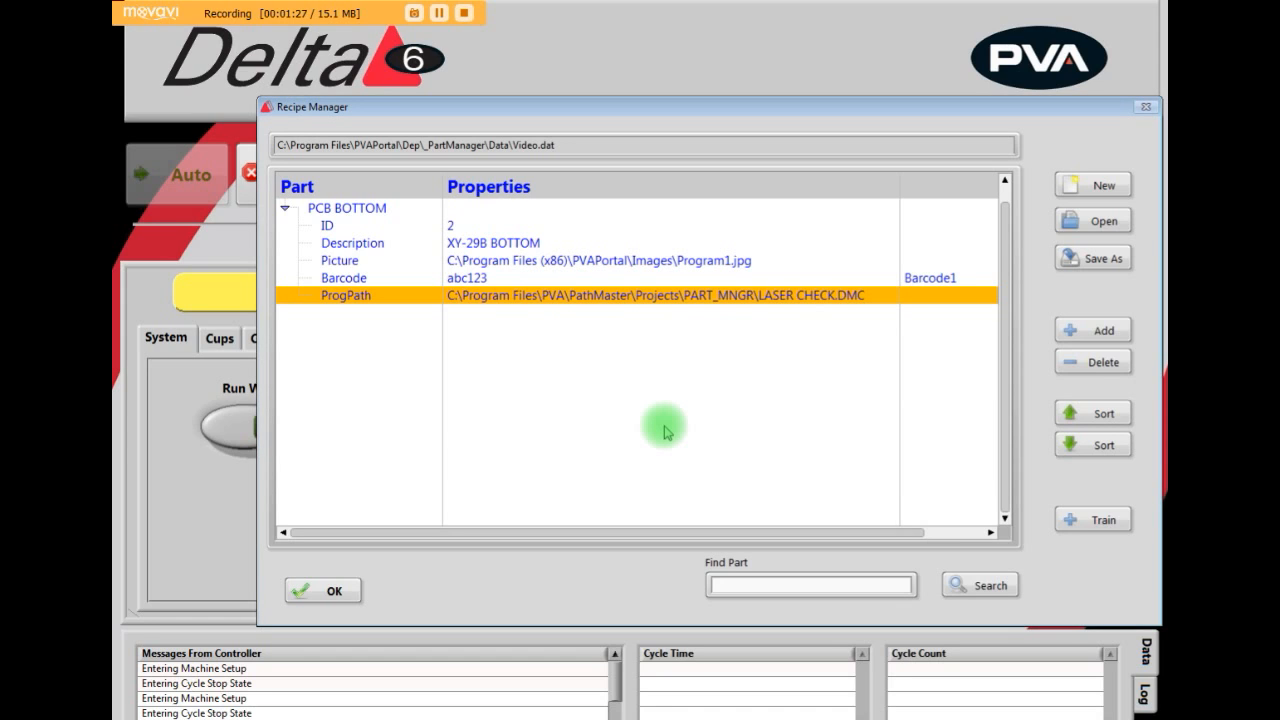
{"action": "left_click", "coordinate": [332, 591]}
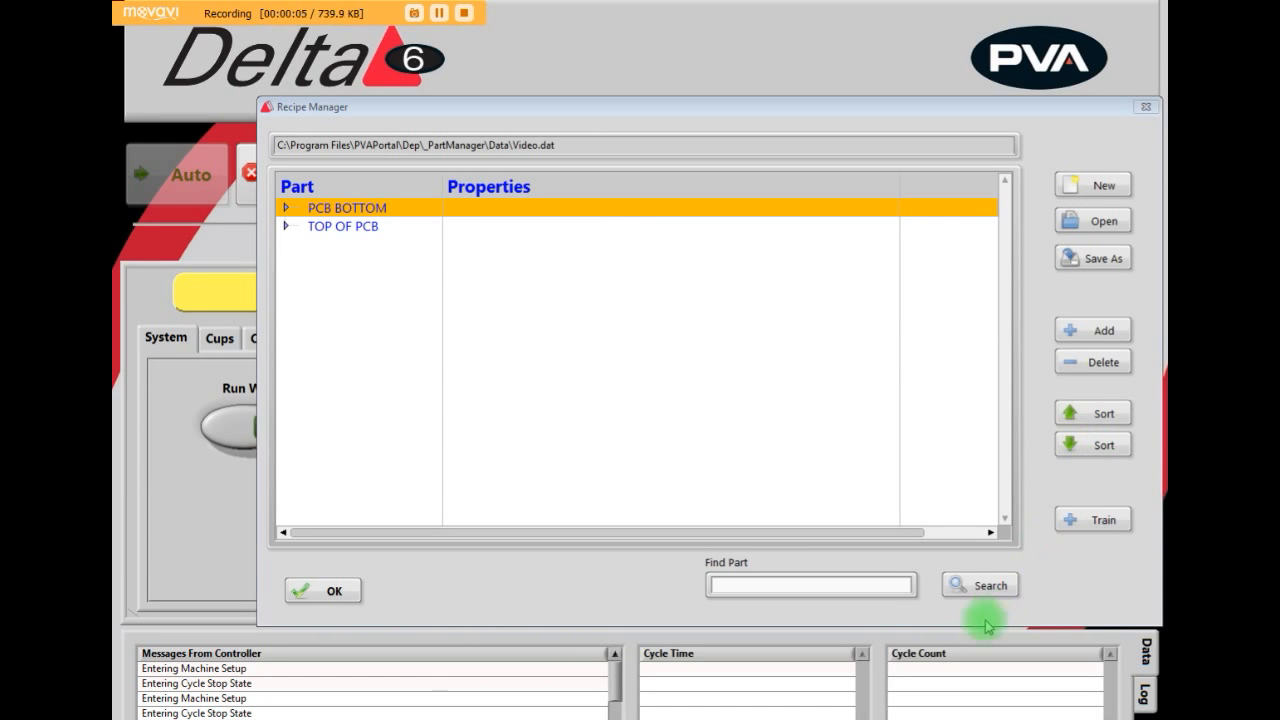
- Move PCB BOTTOM below TOP OF PCB and back to first place, and request its deletion but decline it
{"action": "left_click", "coordinate": [814, 584]}
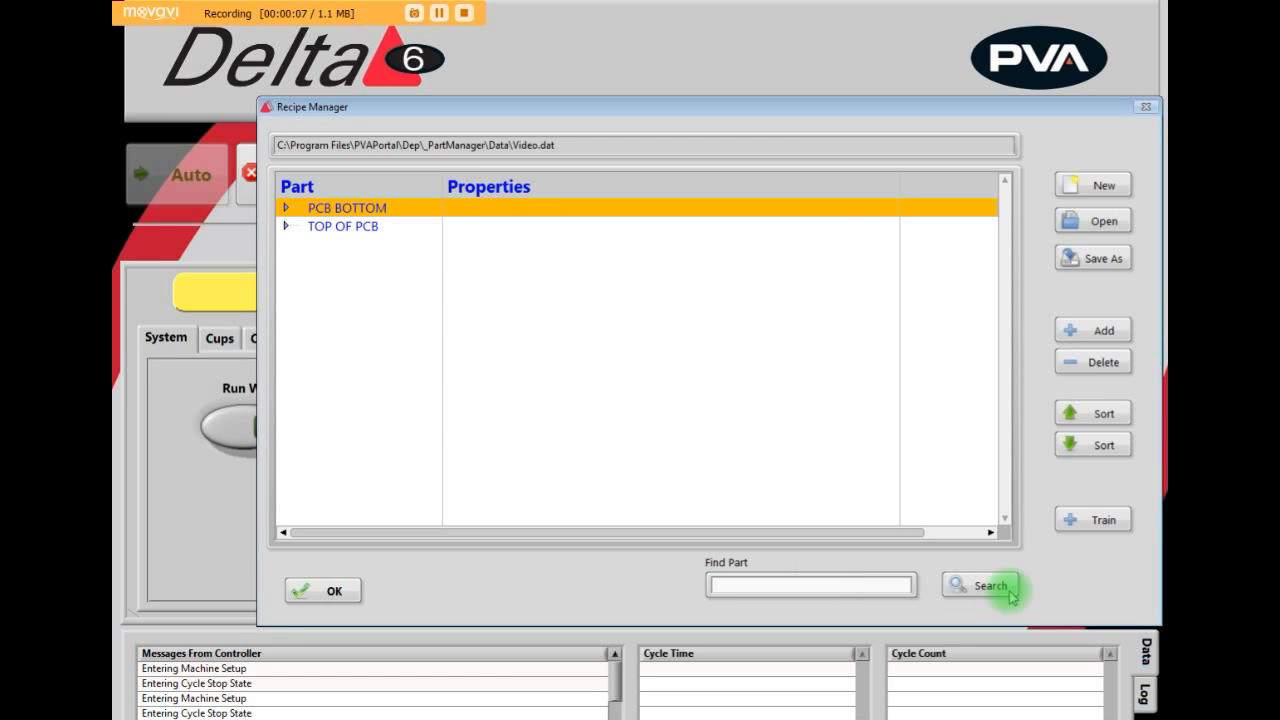
{"action": "left_click", "coordinate": [1085, 447]}
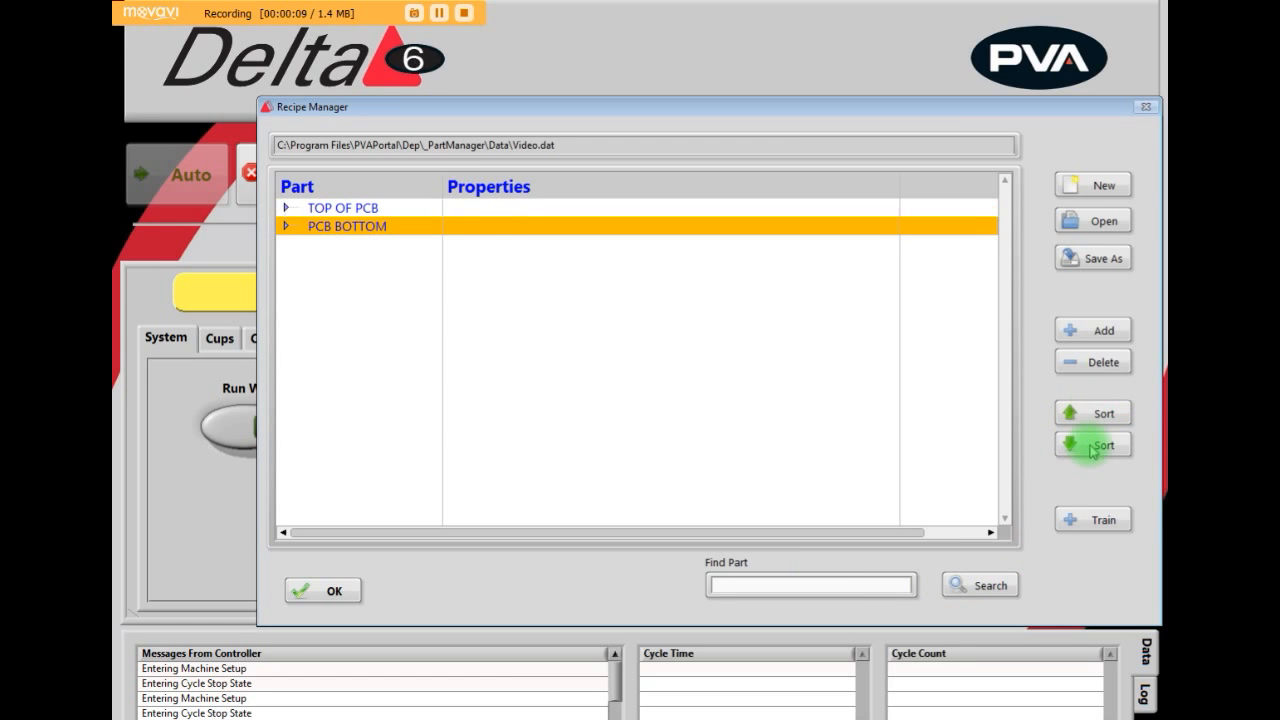
{"action": "left_click", "coordinate": [1092, 448]}
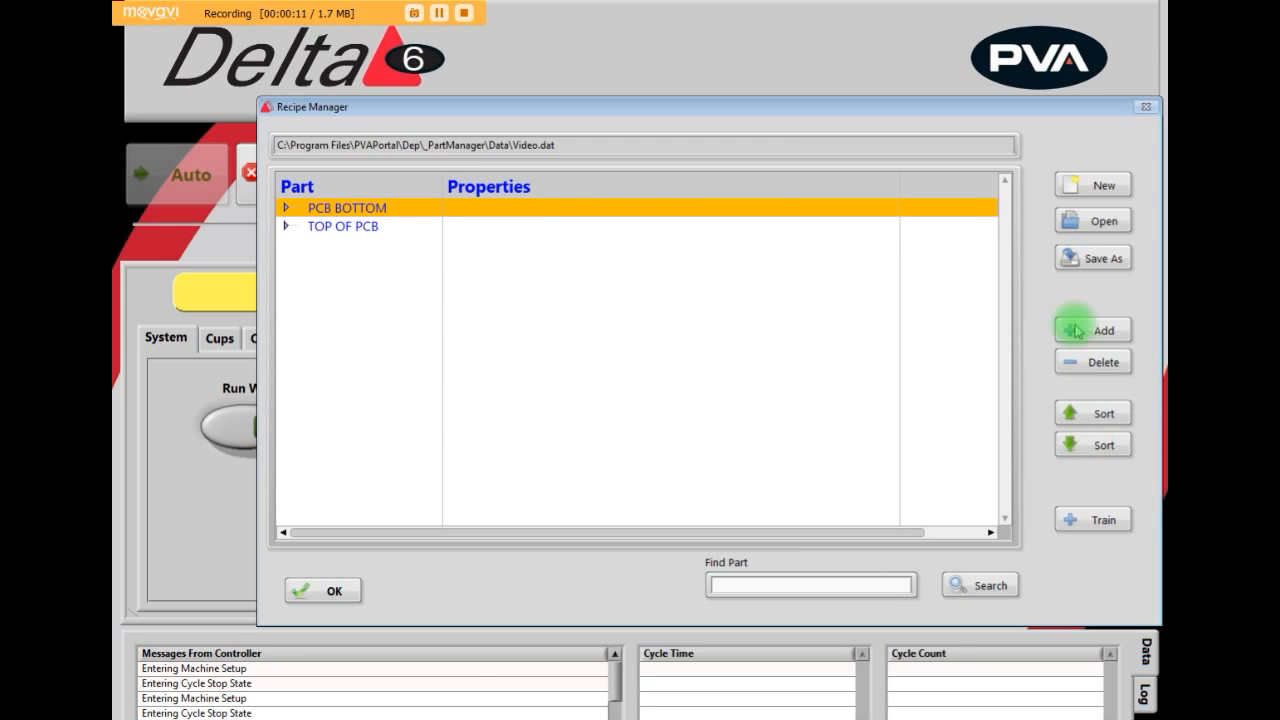
{"action": "left_click", "coordinate": [1095, 365]}
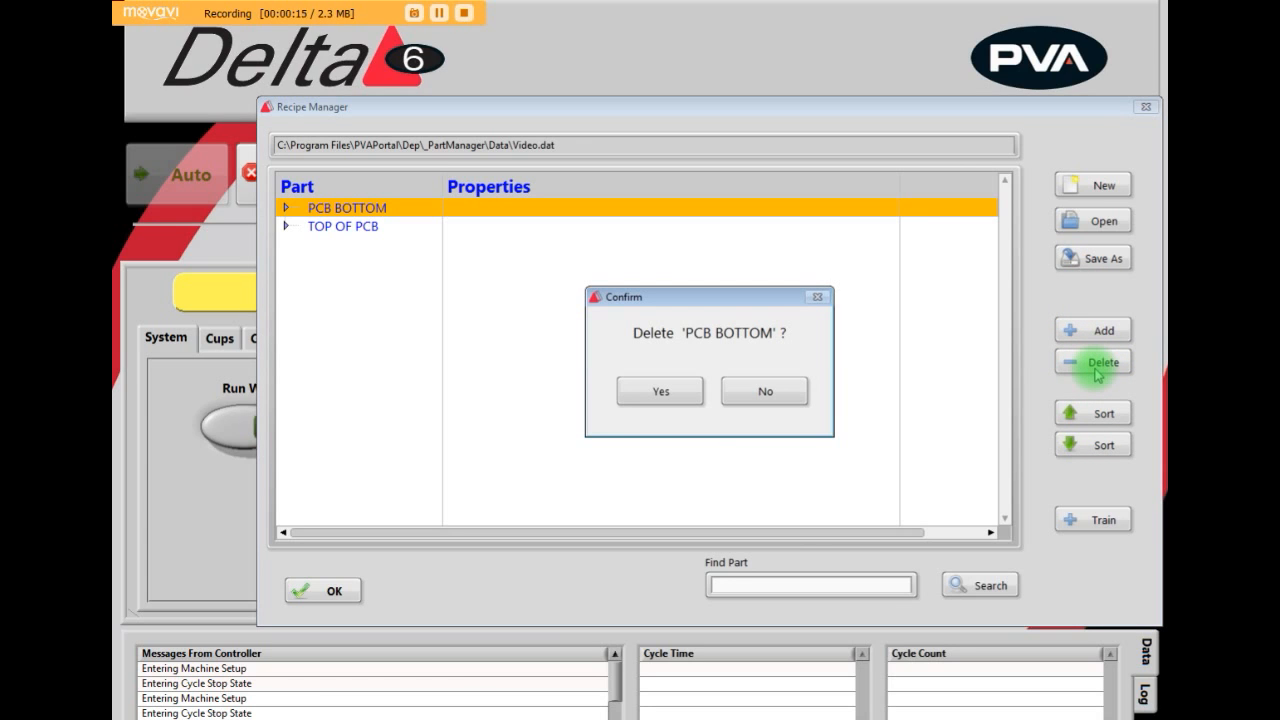
{"action": "left_click", "coordinate": [776, 395]}
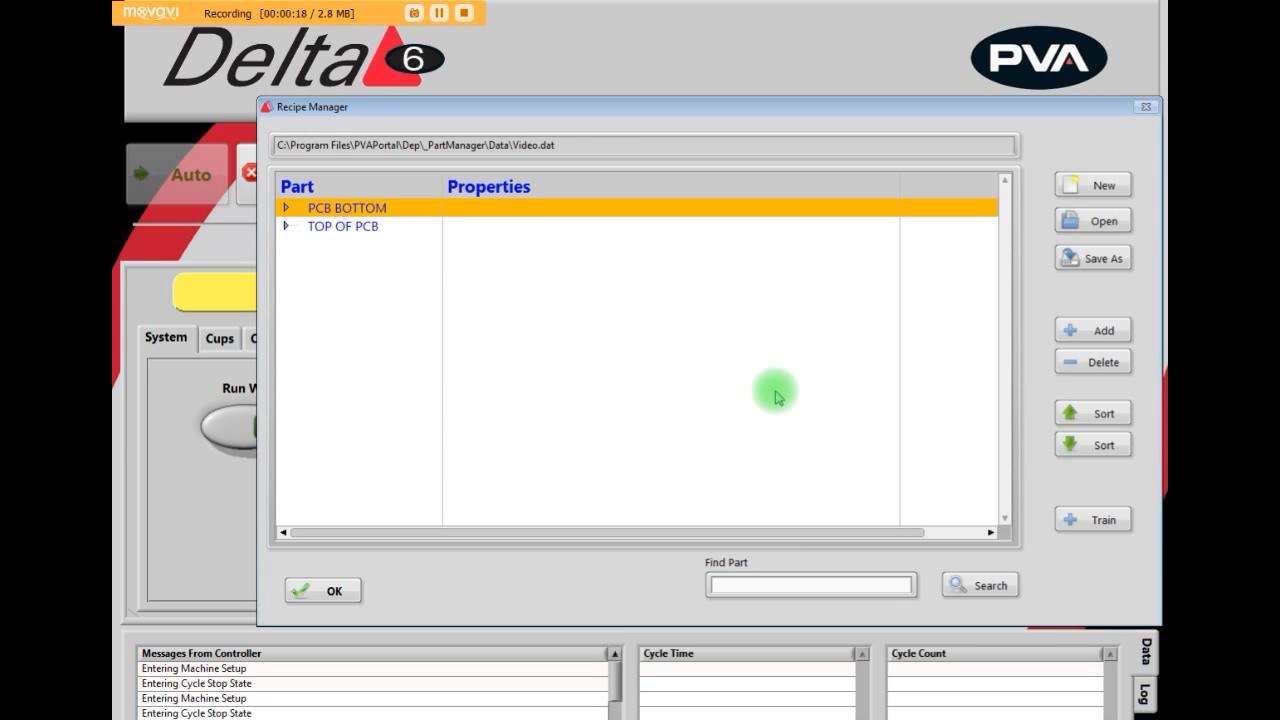